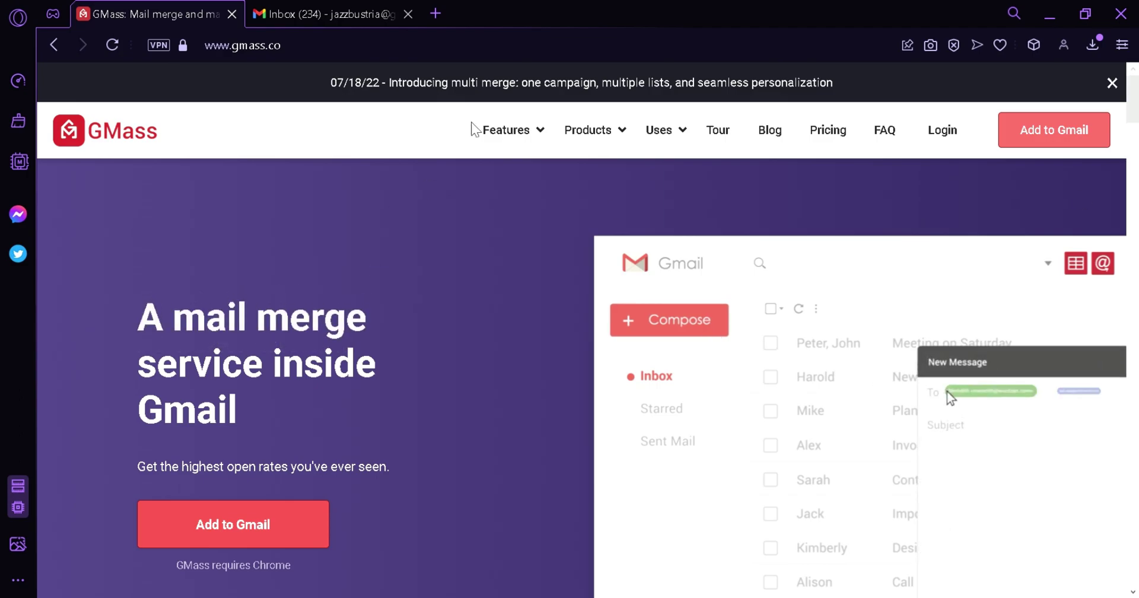
Examine the Features, Products and Uses listings on the GMass website and read through its homepage sections
{"action": "mouse_move", "coordinate": [520, 128]}
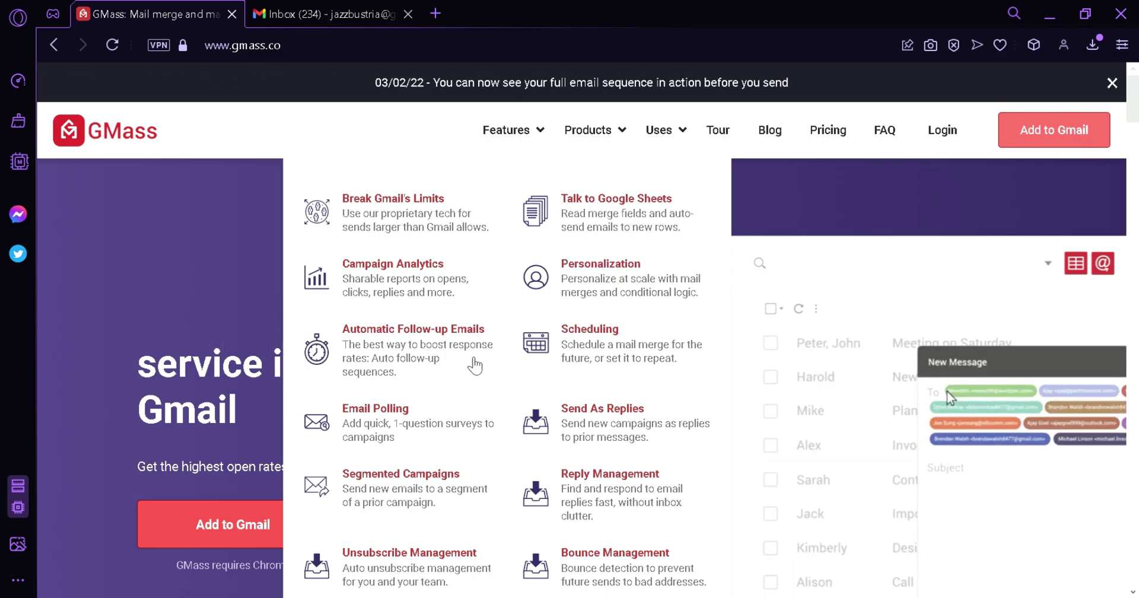
{"action": "scroll", "coordinate": [493, 365], "scroll_direction": "down", "scroll_amount": 3}
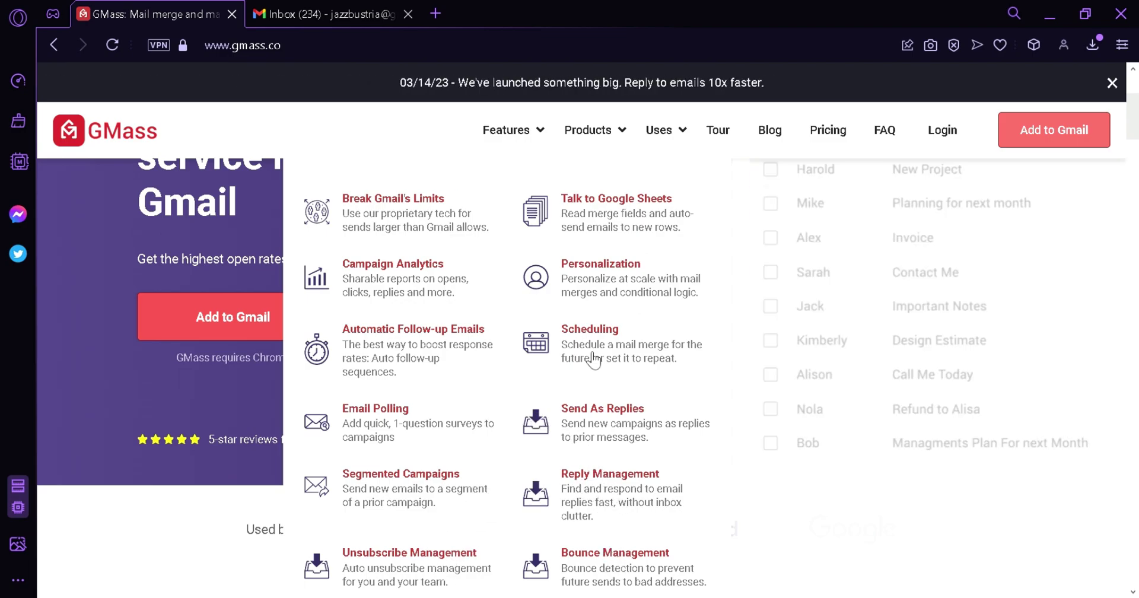
{"action": "mouse_move", "coordinate": [617, 132]}
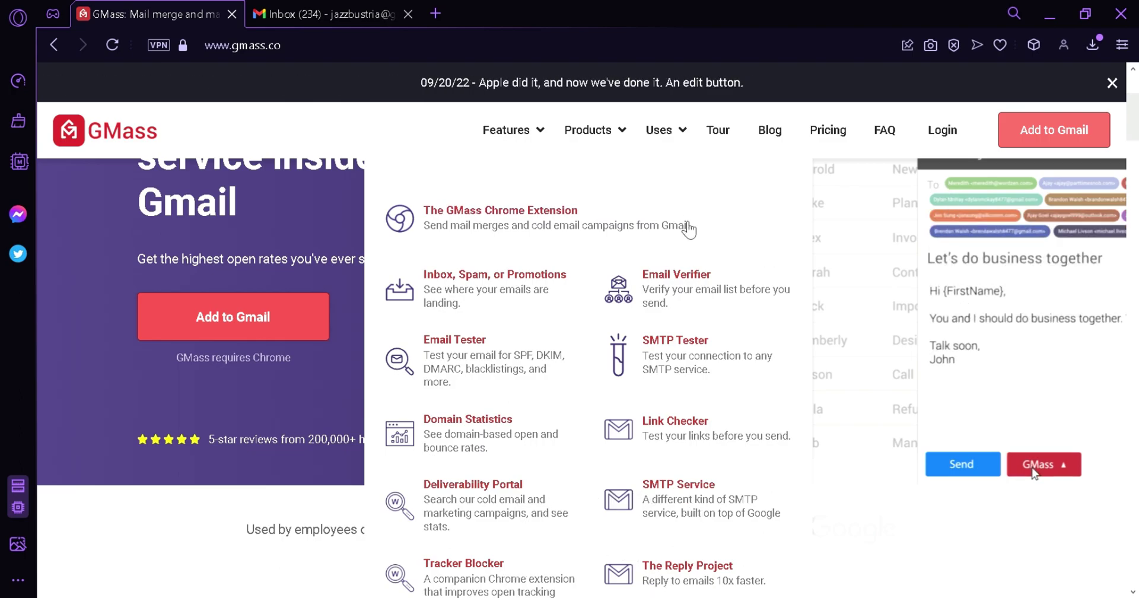
{"action": "mouse_move", "coordinate": [682, 153]}
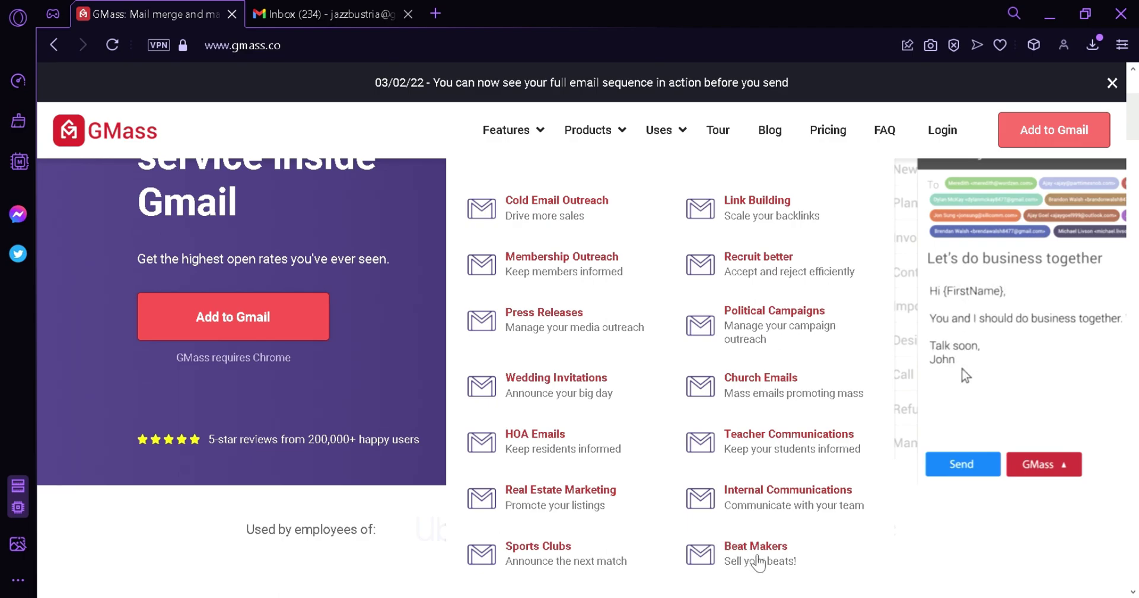
{"action": "scroll", "coordinate": [1052, 208], "scroll_direction": "down", "scroll_amount": 6}
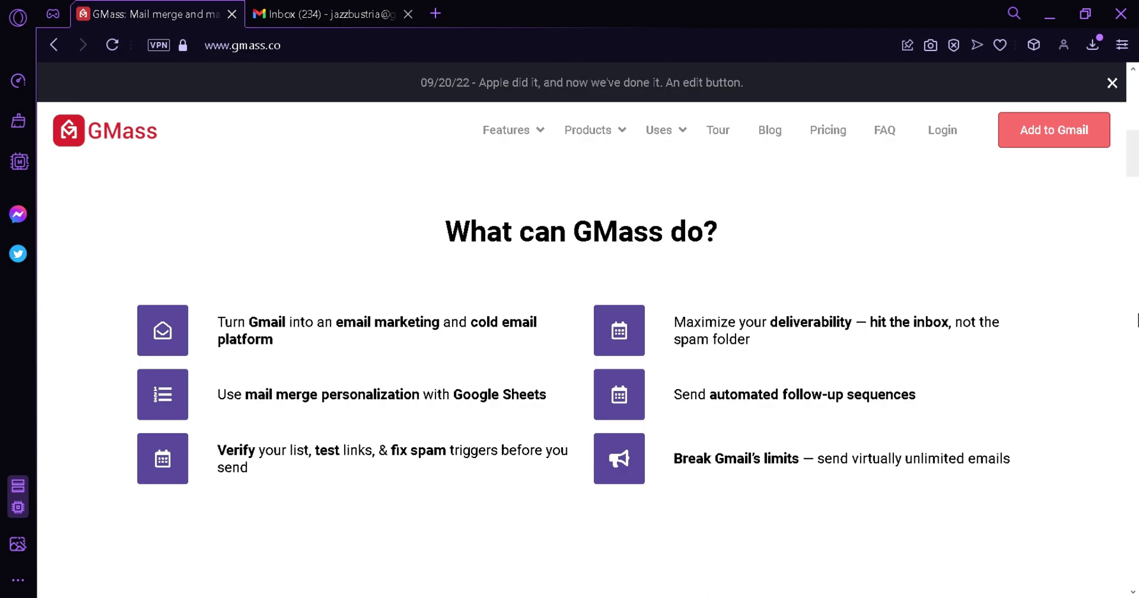
{"action": "scroll", "coordinate": [1008, 313], "scroll_direction": "down", "scroll_amount": 5}
{"action": "scroll", "coordinate": [1030, 314], "scroll_direction": "down", "scroll_amount": 8}
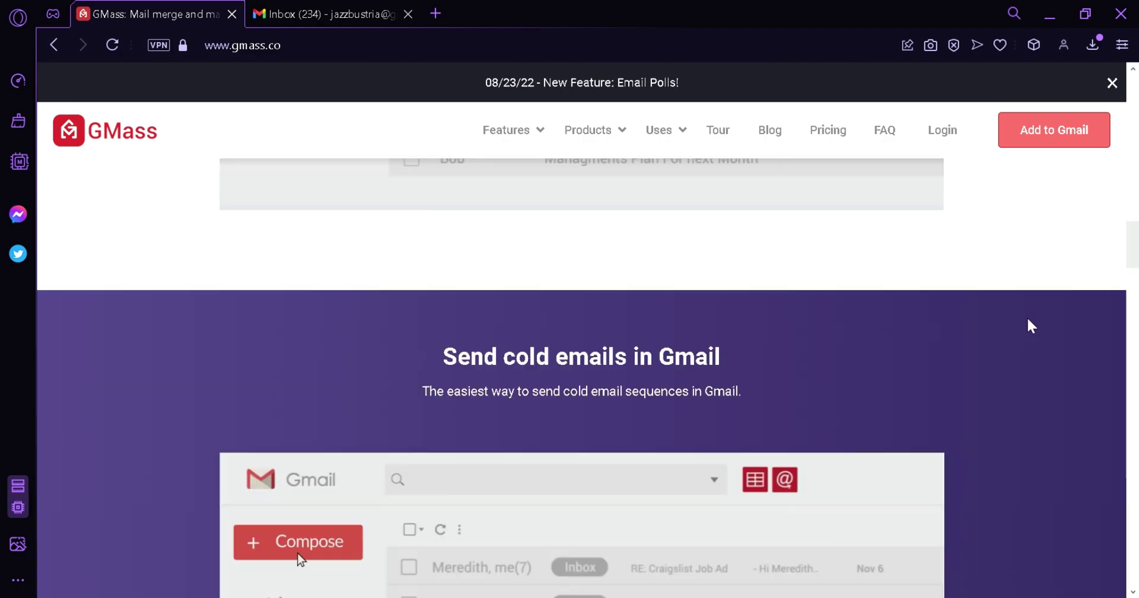
{"action": "scroll", "coordinate": [1026, 316], "scroll_direction": "up", "scroll_amount": 3}
{"action": "scroll", "coordinate": [1029, 320], "scroll_direction": "up", "scroll_amount": 10}
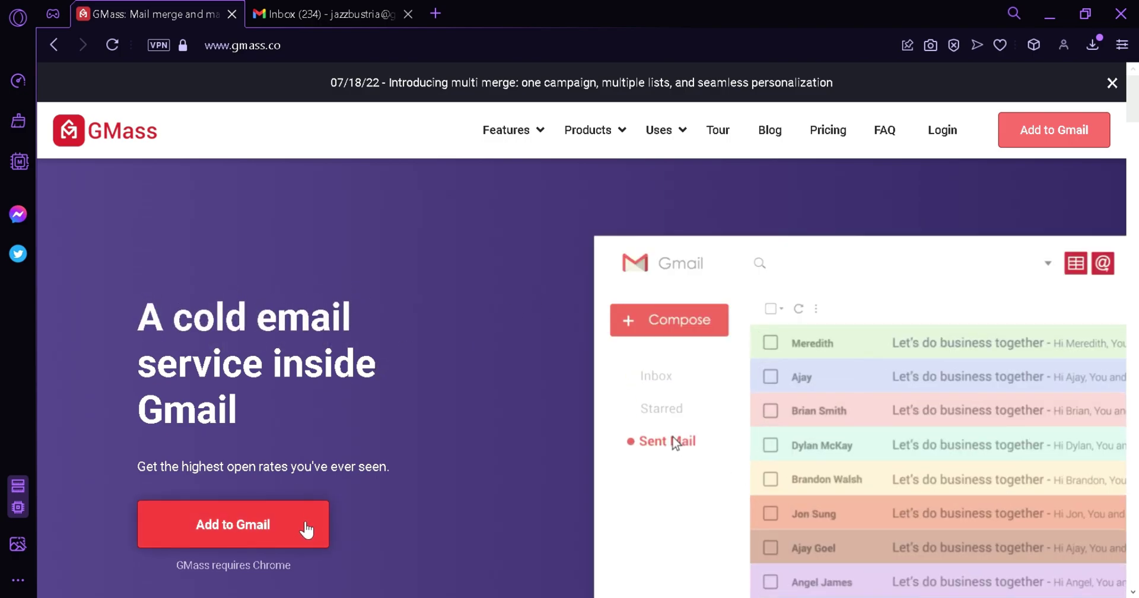
Add GMass to Gmail and connect it to the Google account from the inbox
{"action": "left_click", "coordinate": [306, 527]}
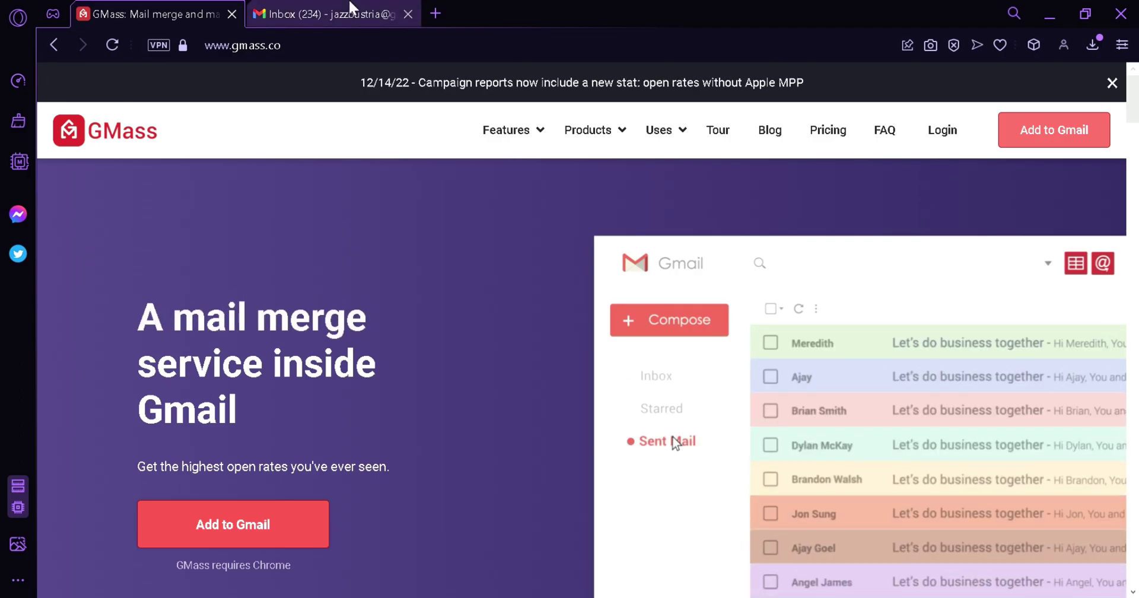
{"action": "left_click", "coordinate": [350, 8]}
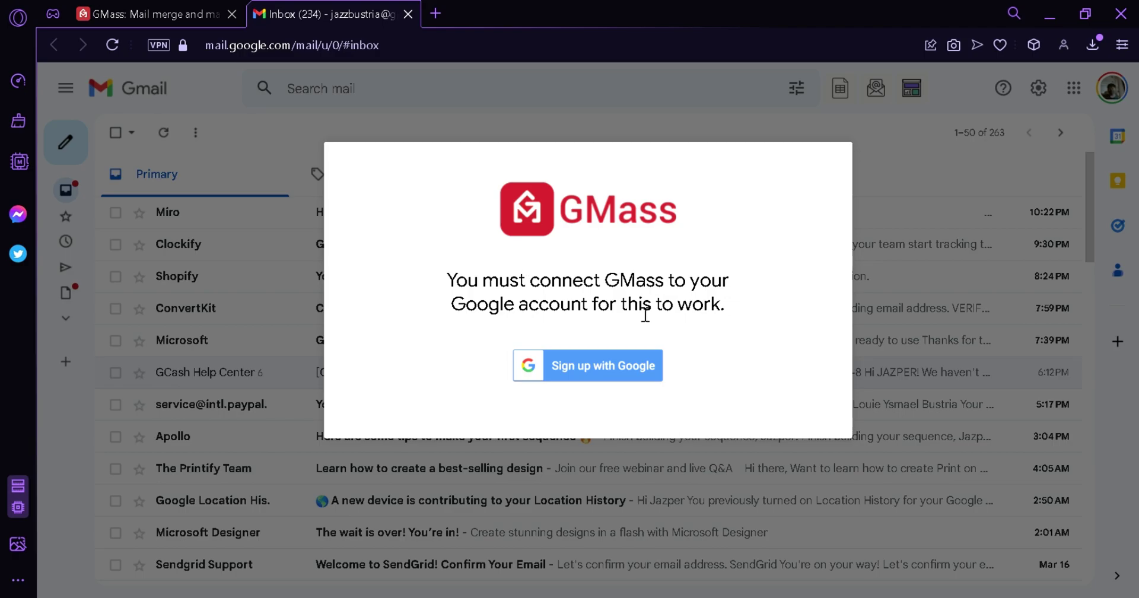
{"action": "left_click", "coordinate": [599, 381]}
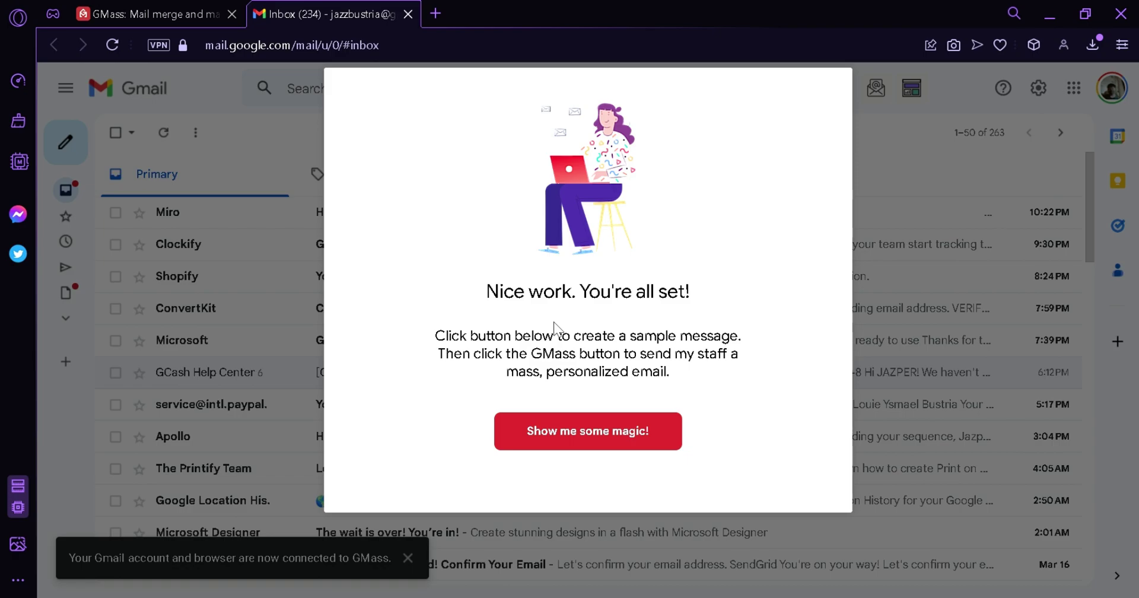
Create the GMass sample message and send it as a mass campaign to the sample recipients
{"action": "left_click", "coordinate": [596, 449]}
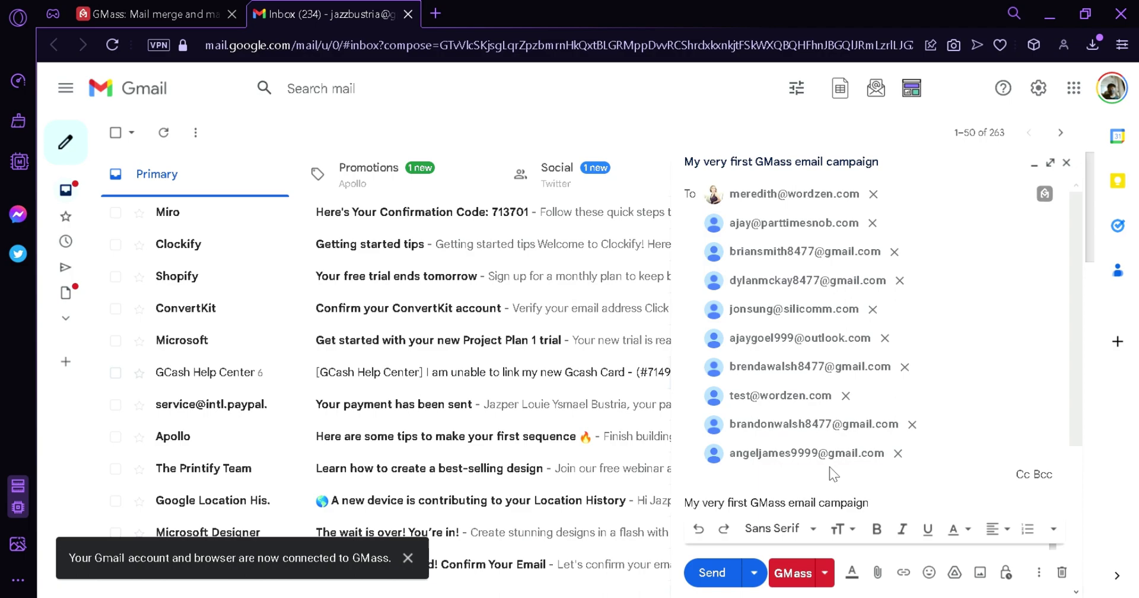
{"action": "left_click", "coordinate": [894, 514]}
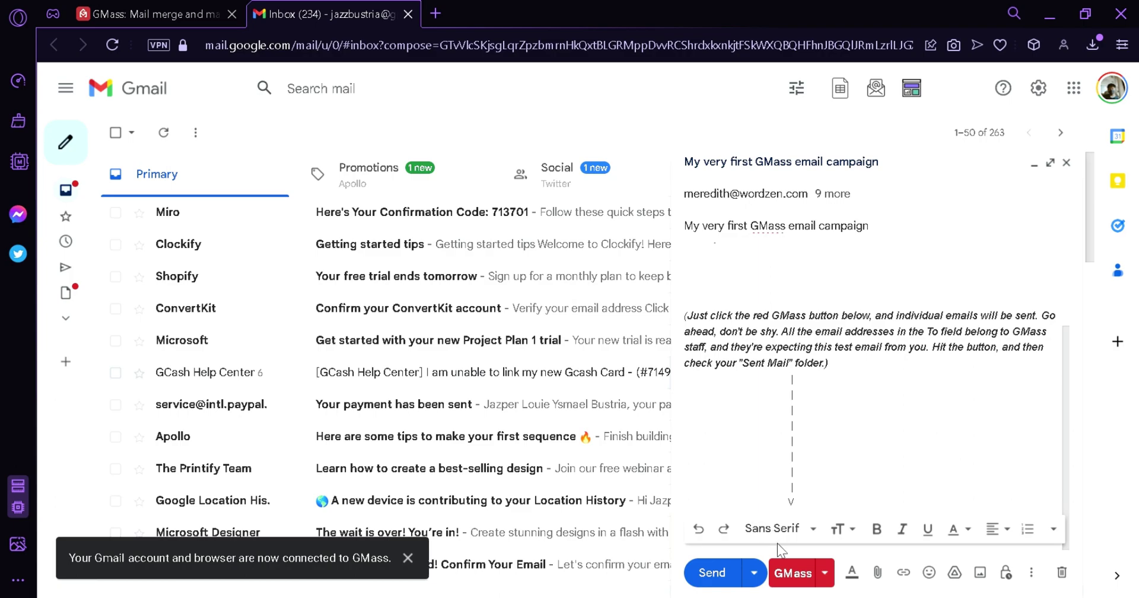
{"action": "left_click", "coordinate": [802, 578]}
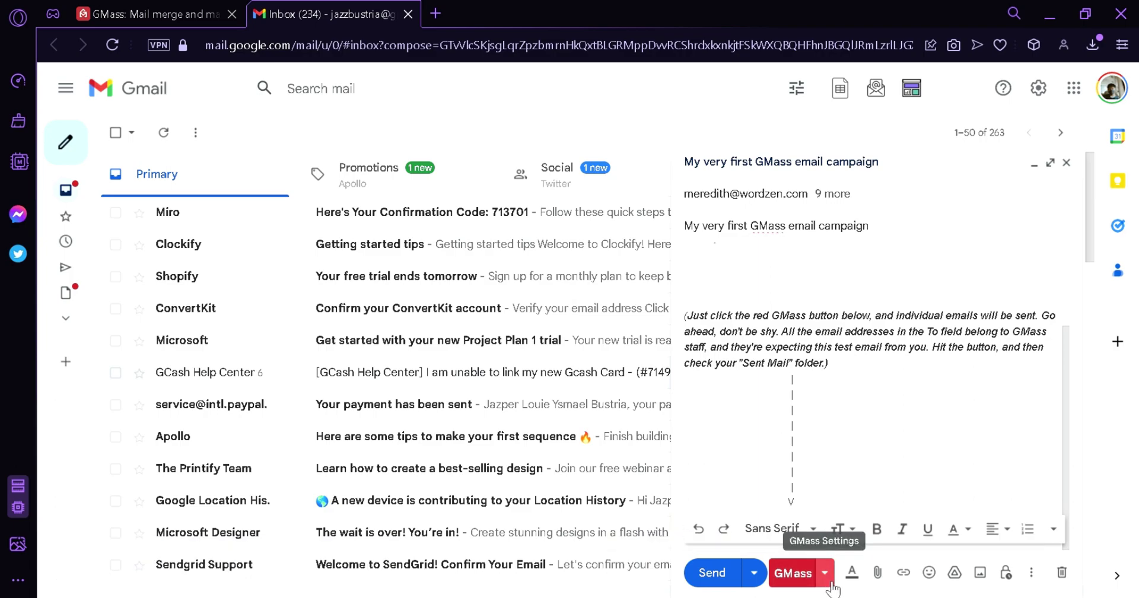
In a new message's GMass settings, load the past email "My very first GMass email campaign" as the template
{"action": "left_click", "coordinate": [831, 583]}
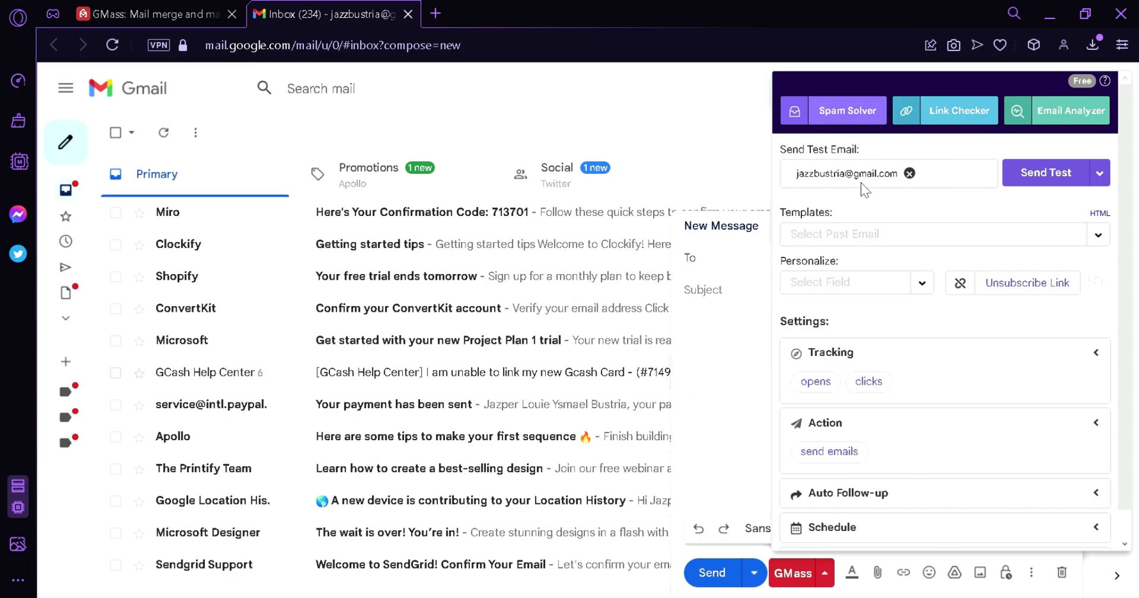
{"action": "left_click", "coordinate": [1104, 175]}
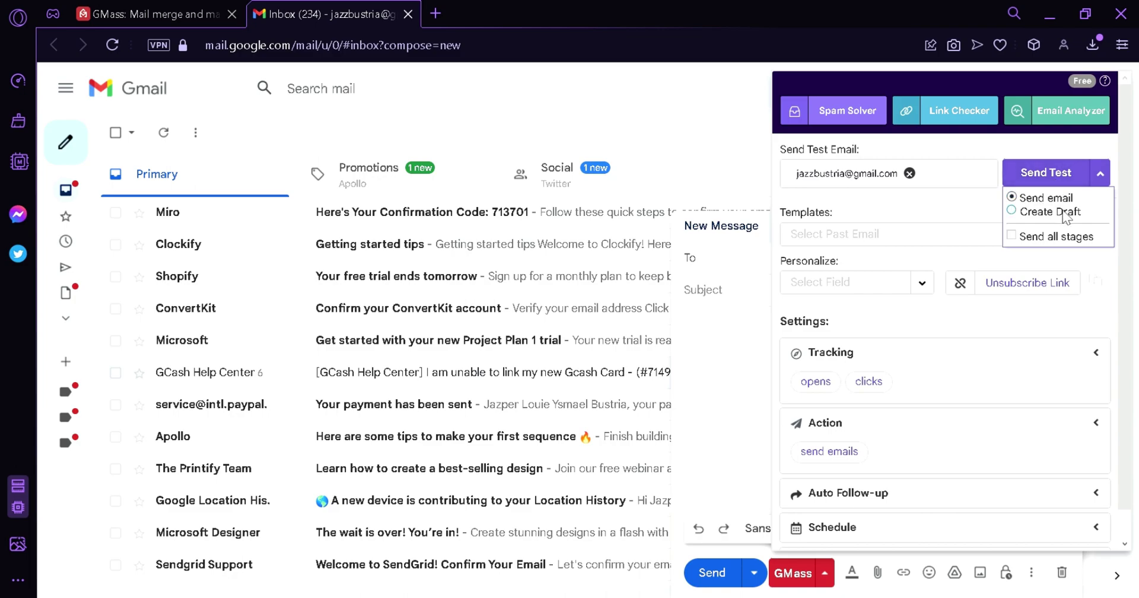
{"action": "left_click", "coordinate": [925, 211]}
{"action": "left_click", "coordinate": [892, 240]}
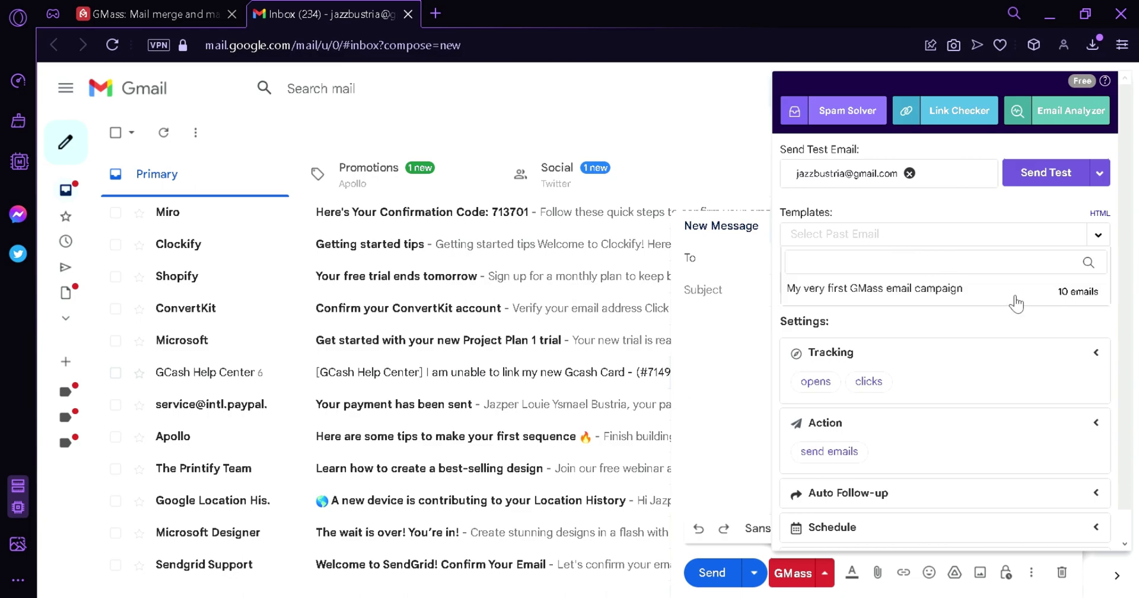
{"action": "left_click", "coordinate": [994, 298]}
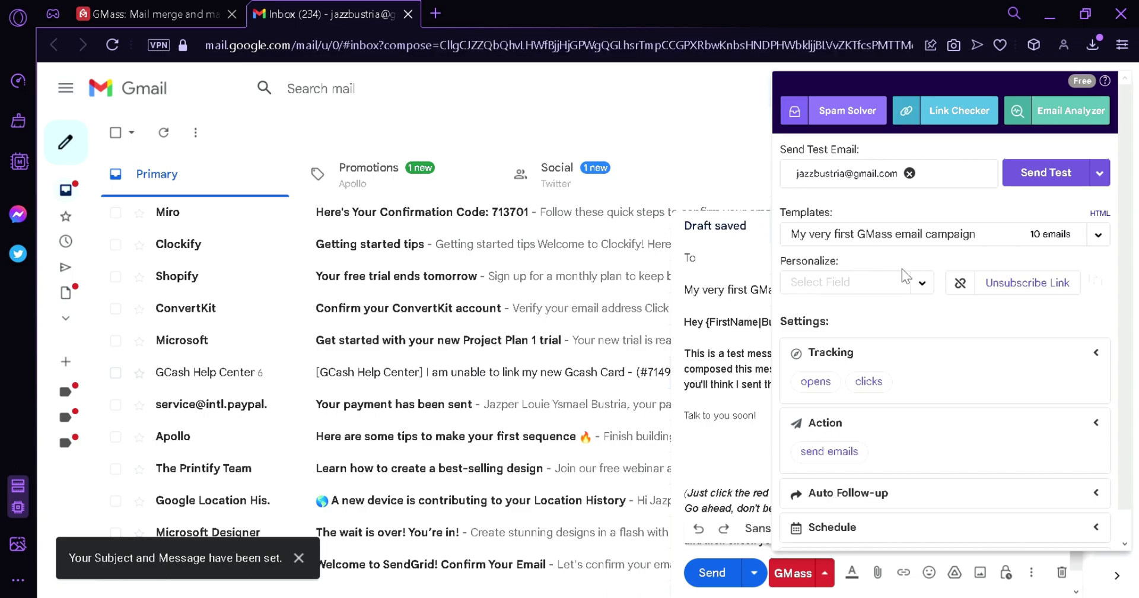
Copy the LastName personalization variable and replace {FirstName|Buddy} in the message greeting with {LastName}
{"action": "left_click", "coordinate": [900, 293]}
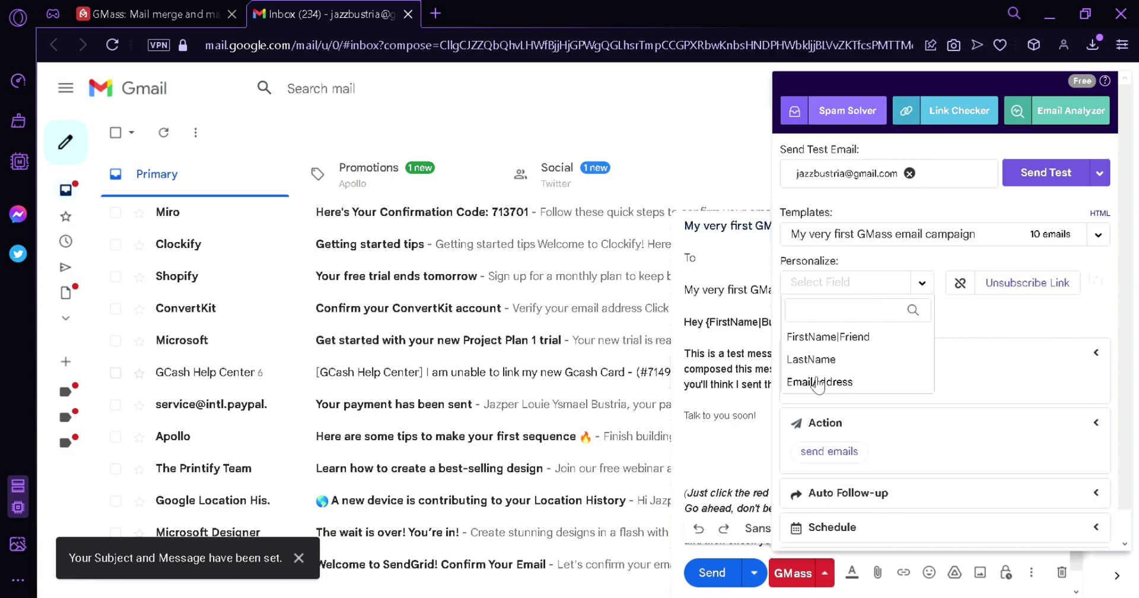
{"action": "left_click", "coordinate": [837, 361]}
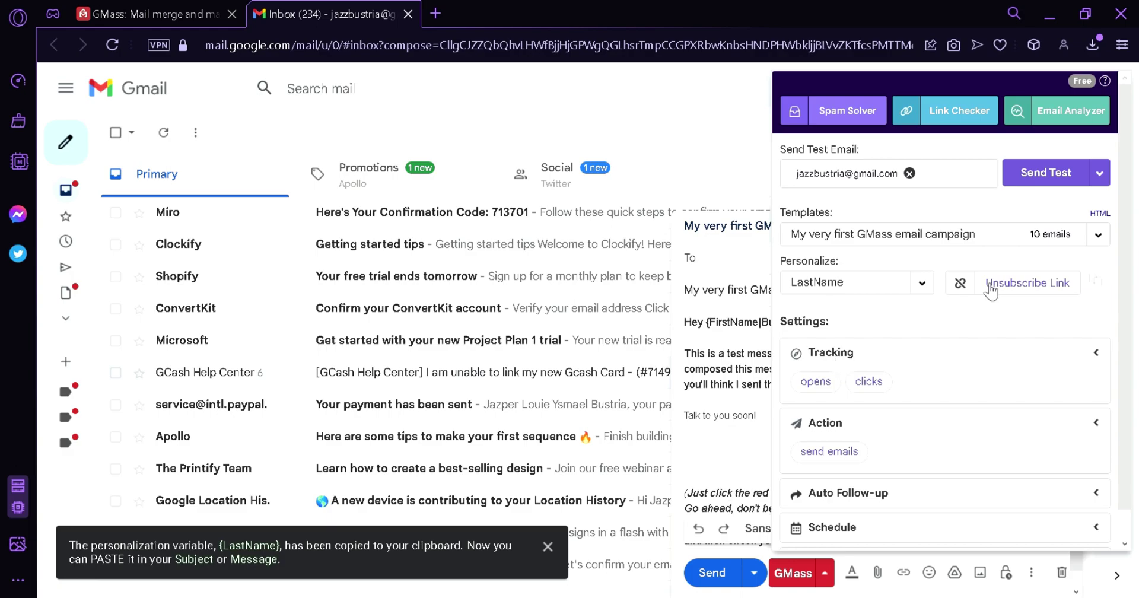
{"action": "scroll", "coordinate": [1017, 289], "scroll_direction": "down", "scroll_amount": 1}
{"action": "left_click", "coordinate": [874, 251]}
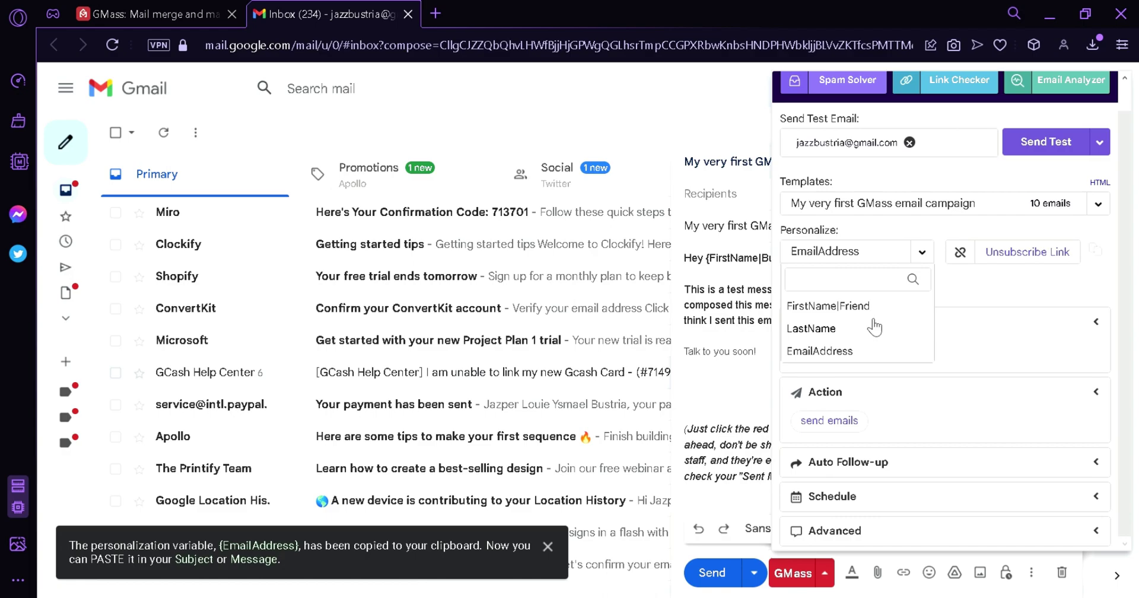
{"action": "left_click", "coordinate": [874, 326]}
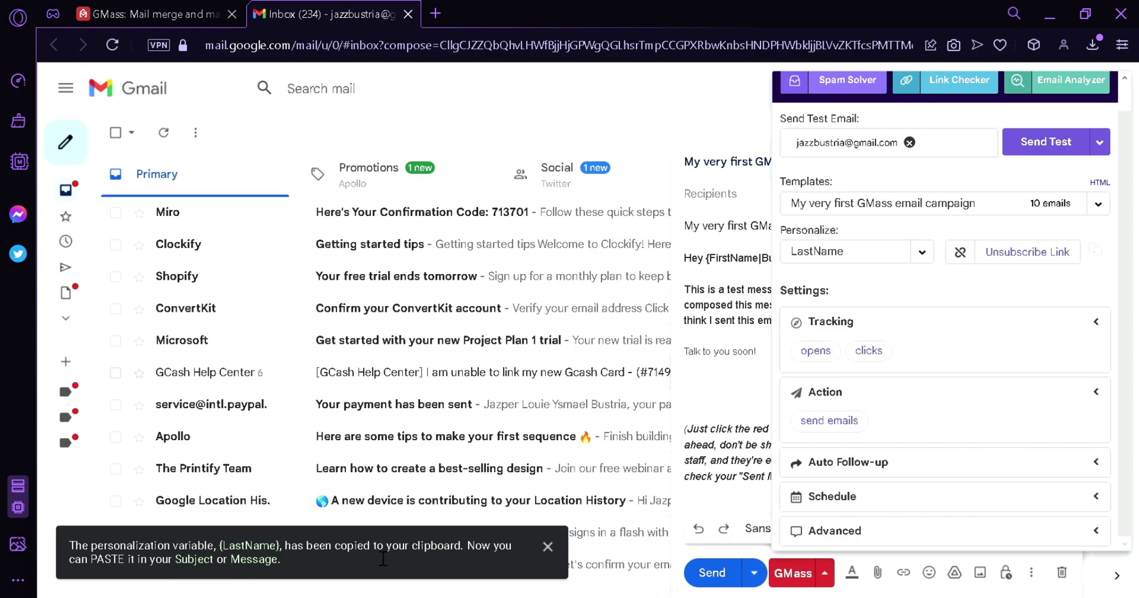
{"action": "left_click_drag", "start_coordinate": [706, 258], "coordinate": [795, 257]}
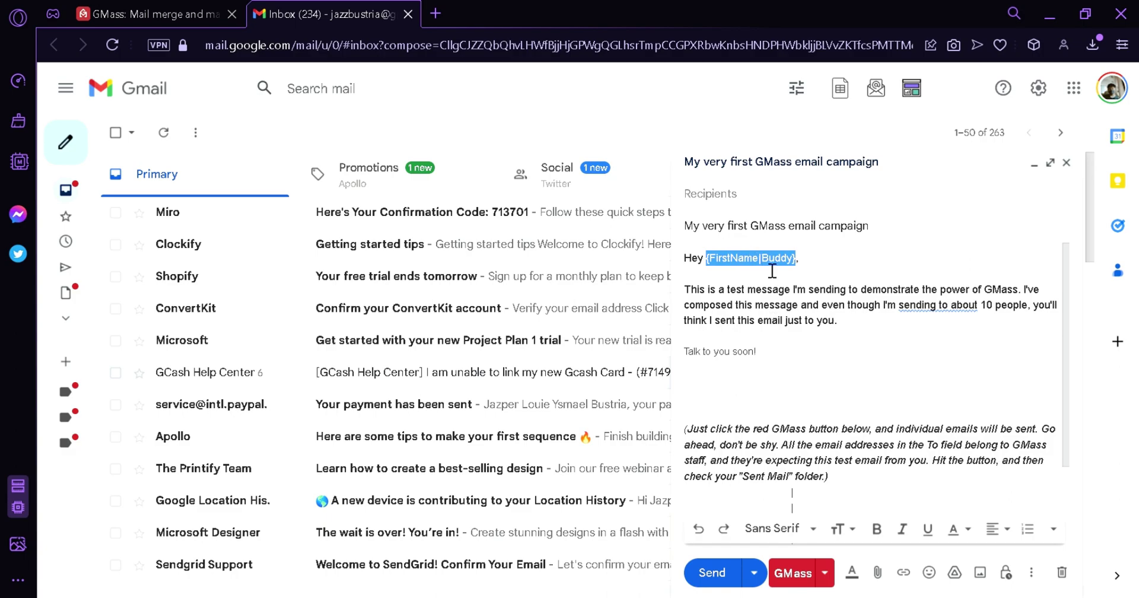
{"action": "key", "text": "ctrl+v"}
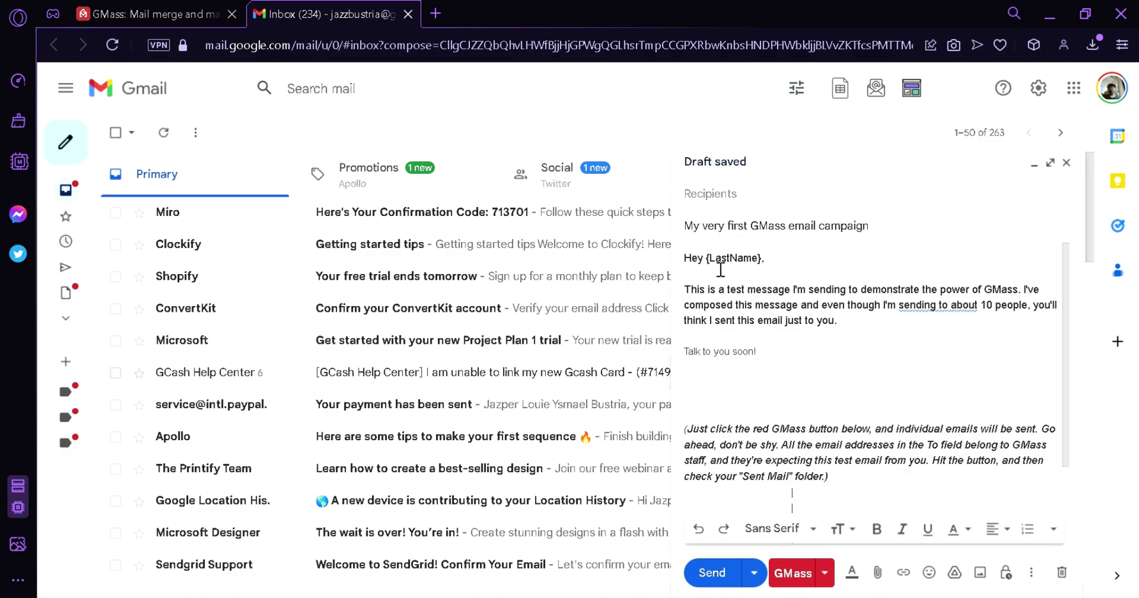
Send a GMass test email to the account's own address and read the received test message in the inbox
{"action": "left_click", "coordinate": [825, 573]}
{"action": "left_click", "coordinate": [1055, 176]}
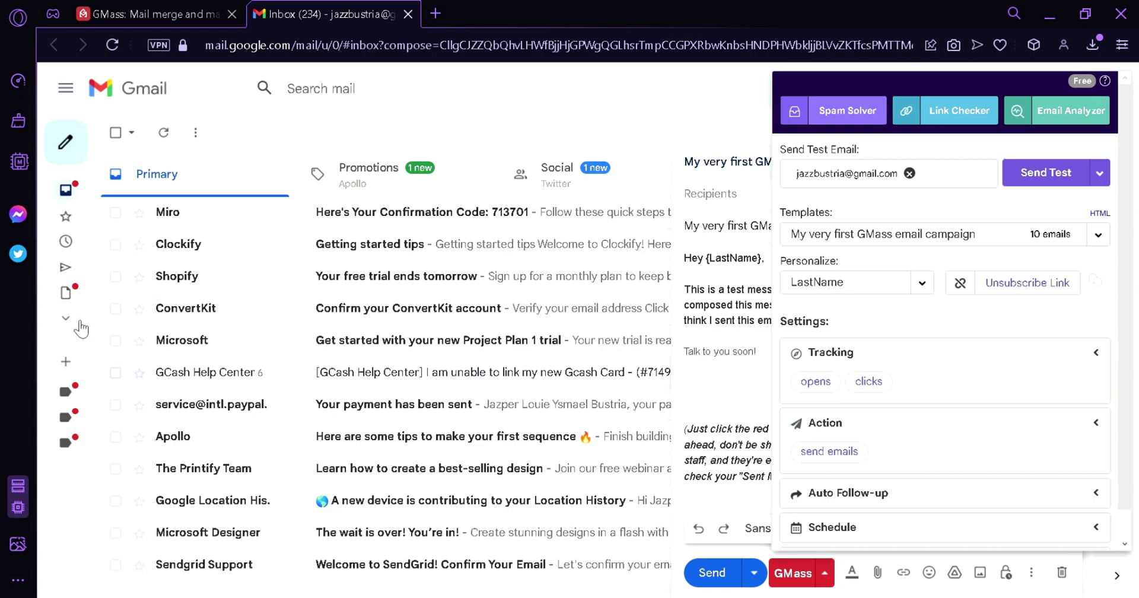
{"action": "mouse_move", "coordinate": [81, 396]}
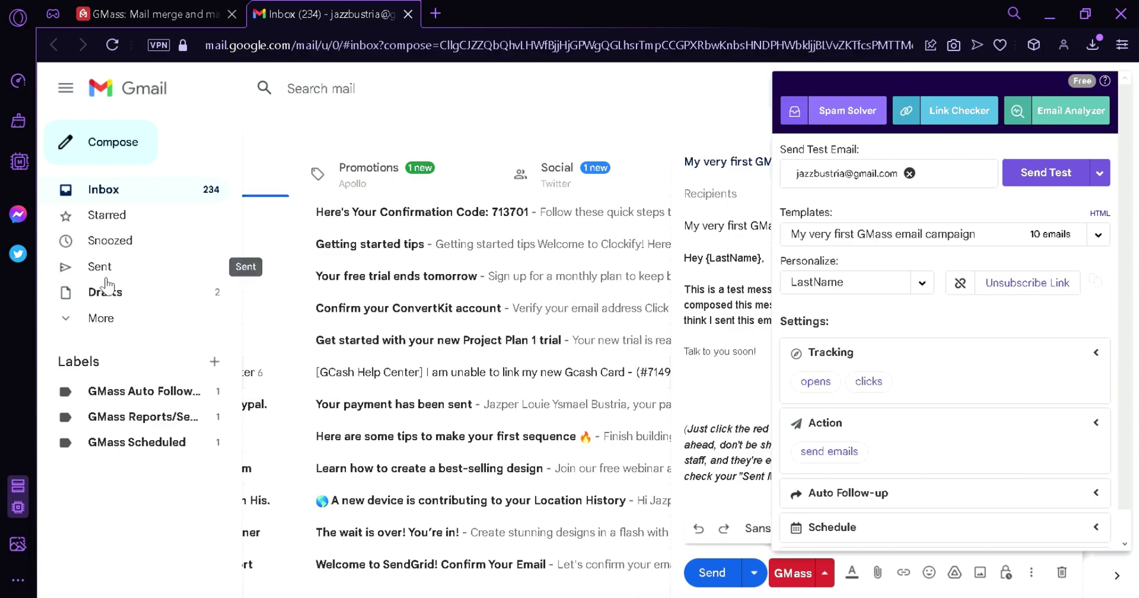
{"action": "left_click", "coordinate": [546, 230]}
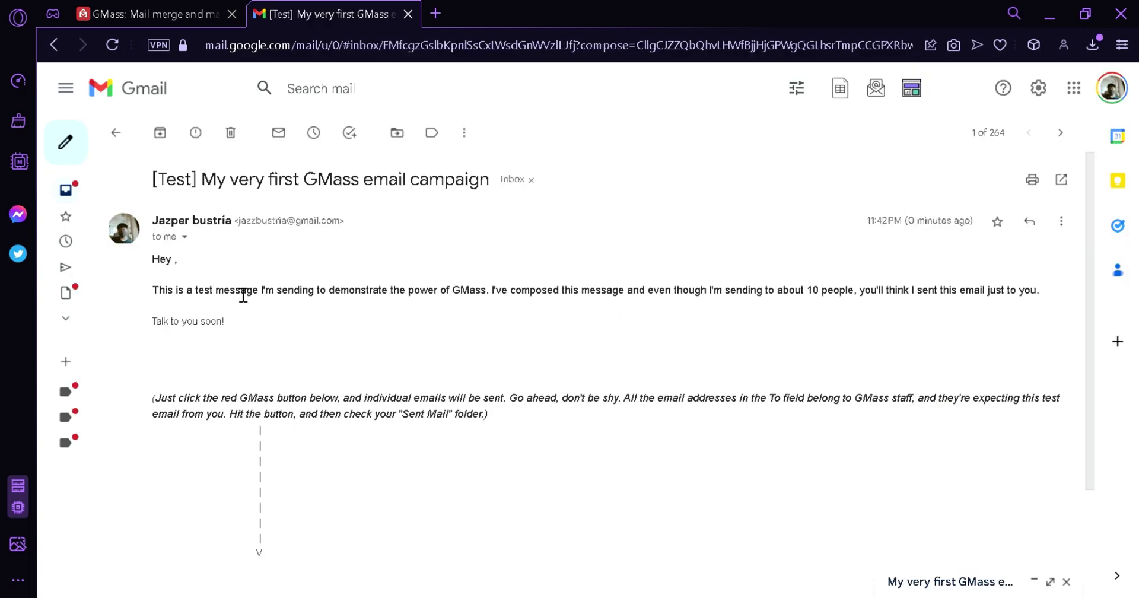
{"action": "scroll", "coordinate": [356, 367], "scroll_direction": "down", "scroll_amount": 2}
{"action": "scroll", "coordinate": [405, 419], "scroll_direction": "up", "scroll_amount": 2}
Reopen the campaign draft's GMass settings and examine the Tracking and Action options
{"action": "left_click", "coordinate": [966, 582]}
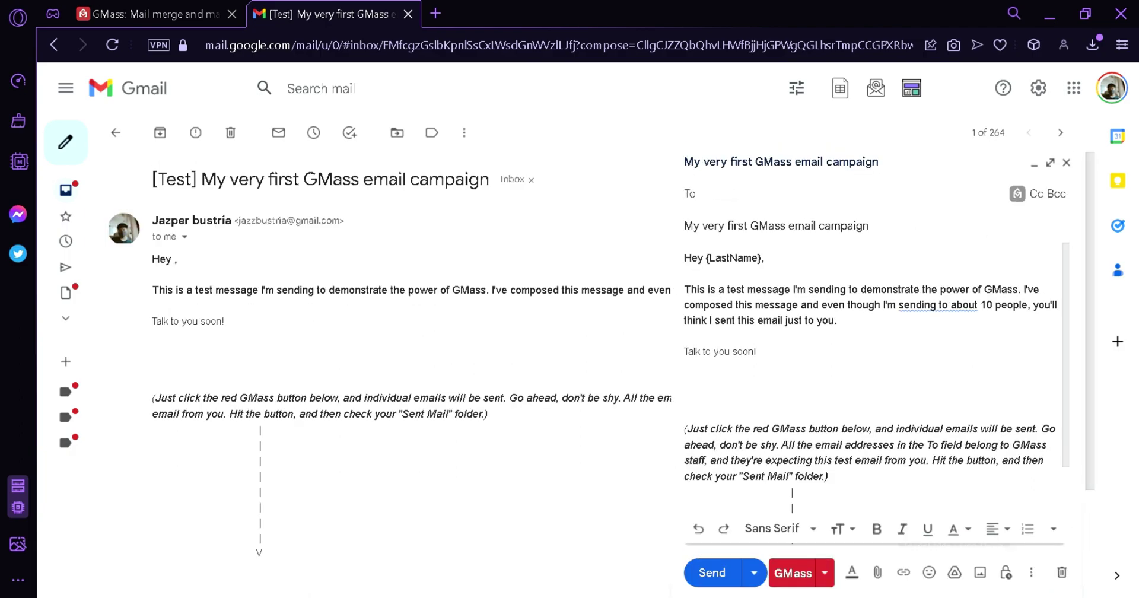
{"action": "left_click", "coordinate": [826, 573]}
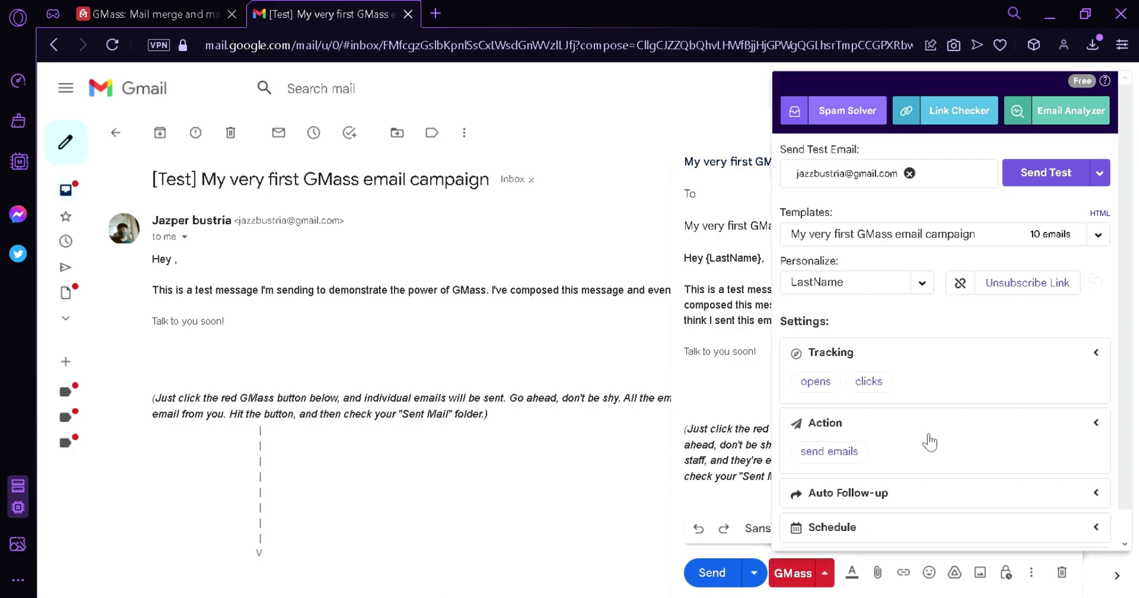
{"action": "scroll", "coordinate": [937, 436], "scroll_direction": "down", "scroll_amount": 1}
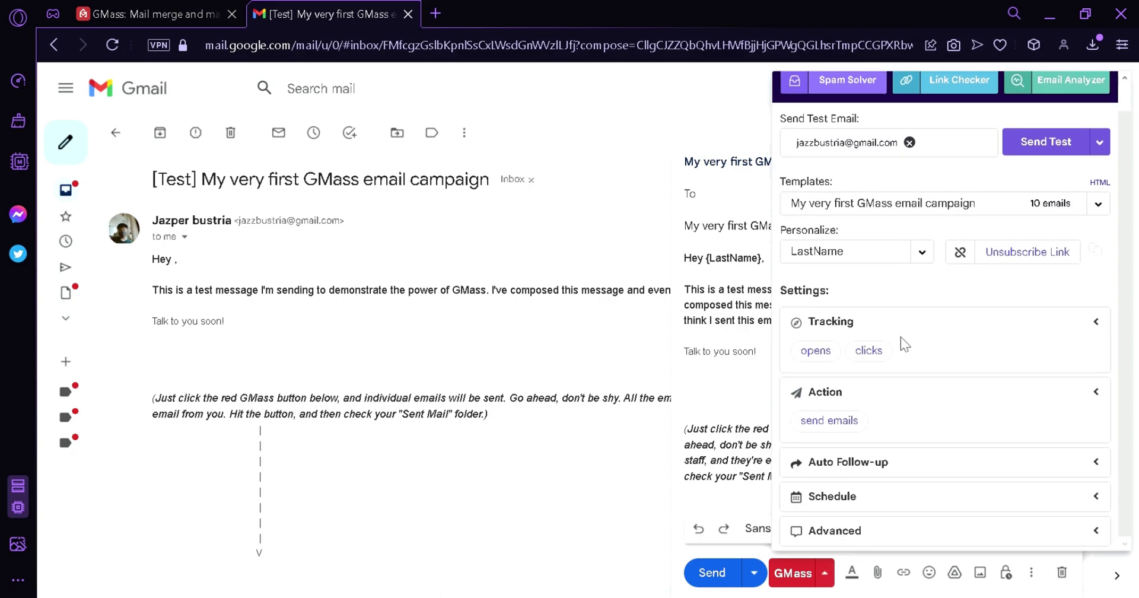
{"action": "left_click", "coordinate": [1015, 333]}
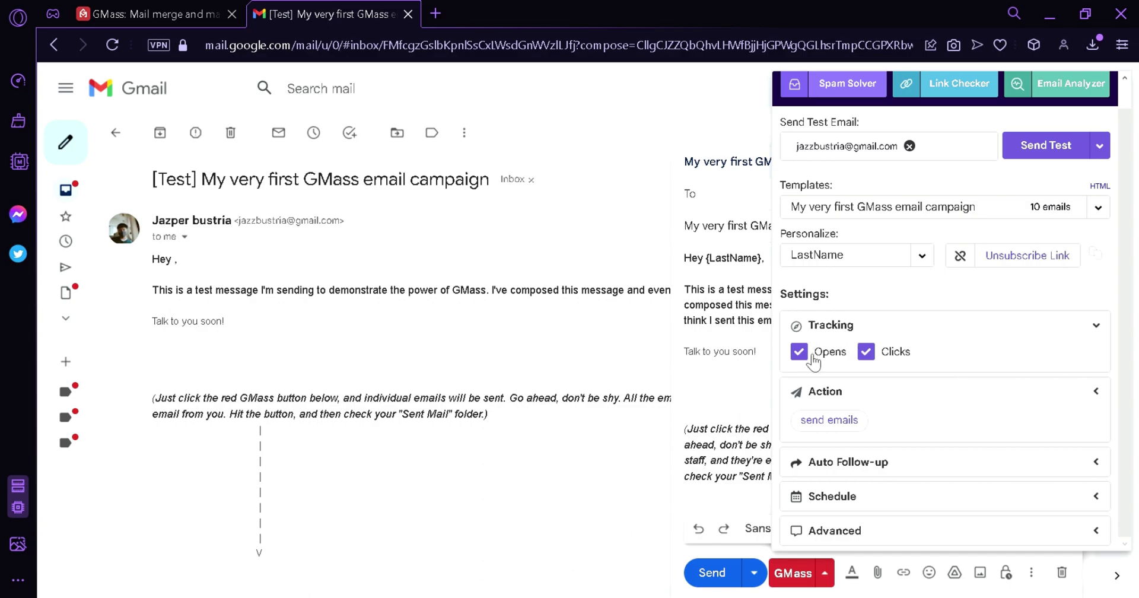
{"action": "left_click", "coordinate": [961, 337]}
{"action": "left_click", "coordinate": [930, 337]}
{"action": "left_click", "coordinate": [948, 399]}
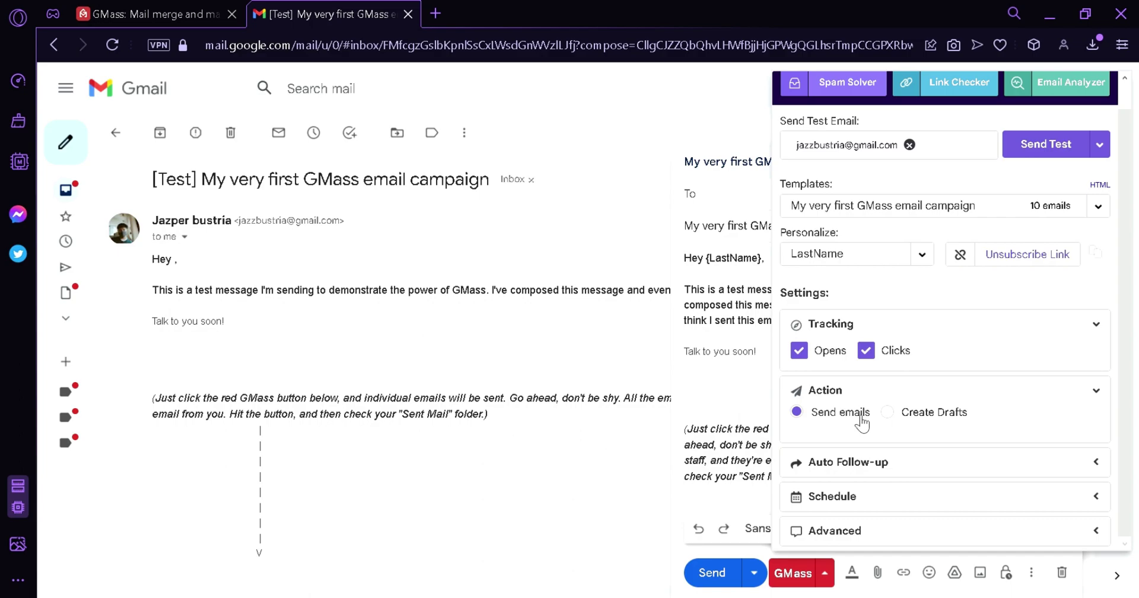
{"action": "left_click", "coordinate": [978, 461]}
{"action": "left_click", "coordinate": [985, 397]}
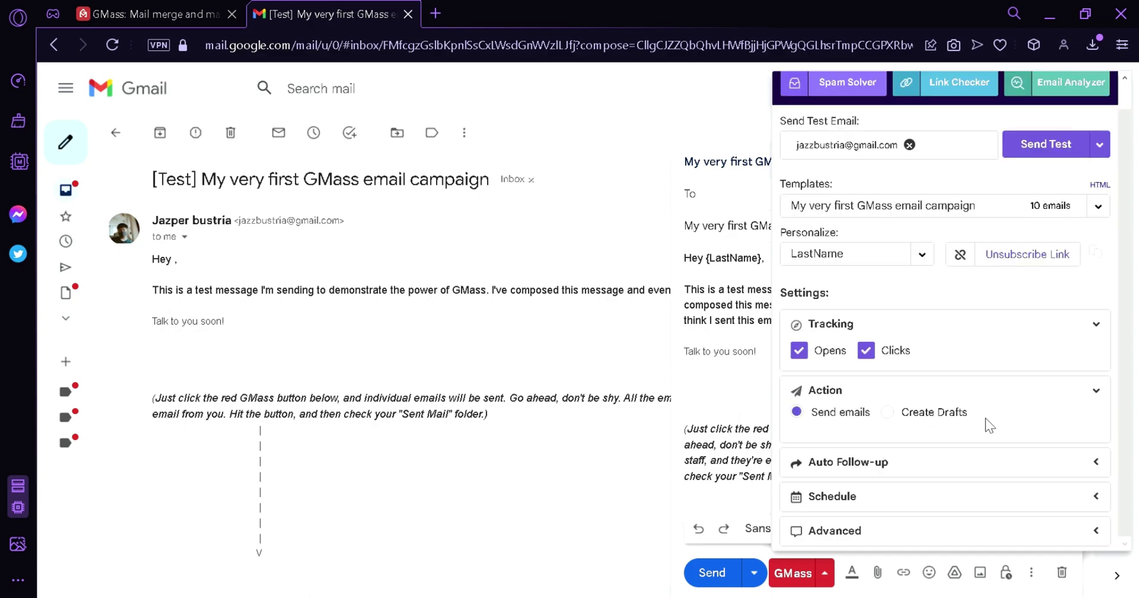
Try the Stage 1 auto follow-up for No Reply after 2 days, look over its message options, and switch it off again
{"action": "left_click", "coordinate": [999, 468]}
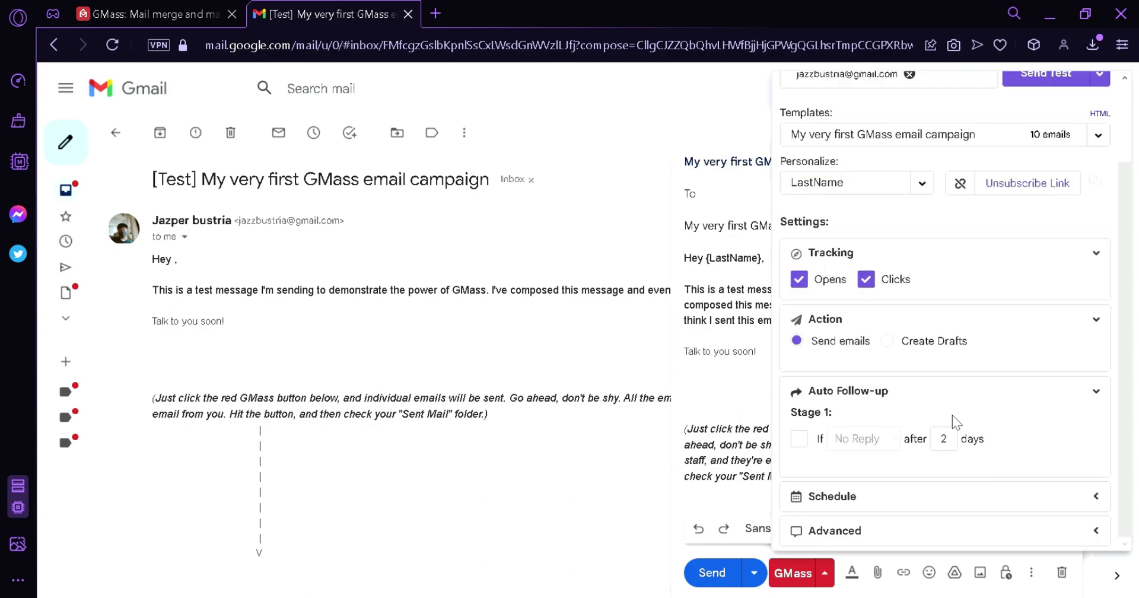
{"action": "left_click", "coordinate": [800, 440]}
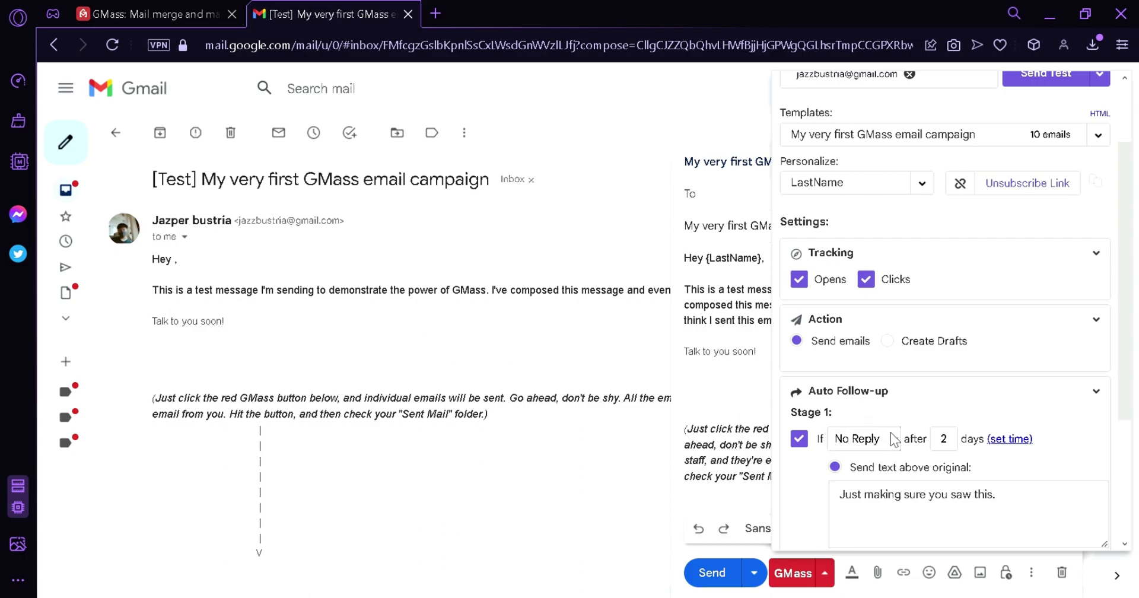
{"action": "left_click", "coordinate": [926, 502]}
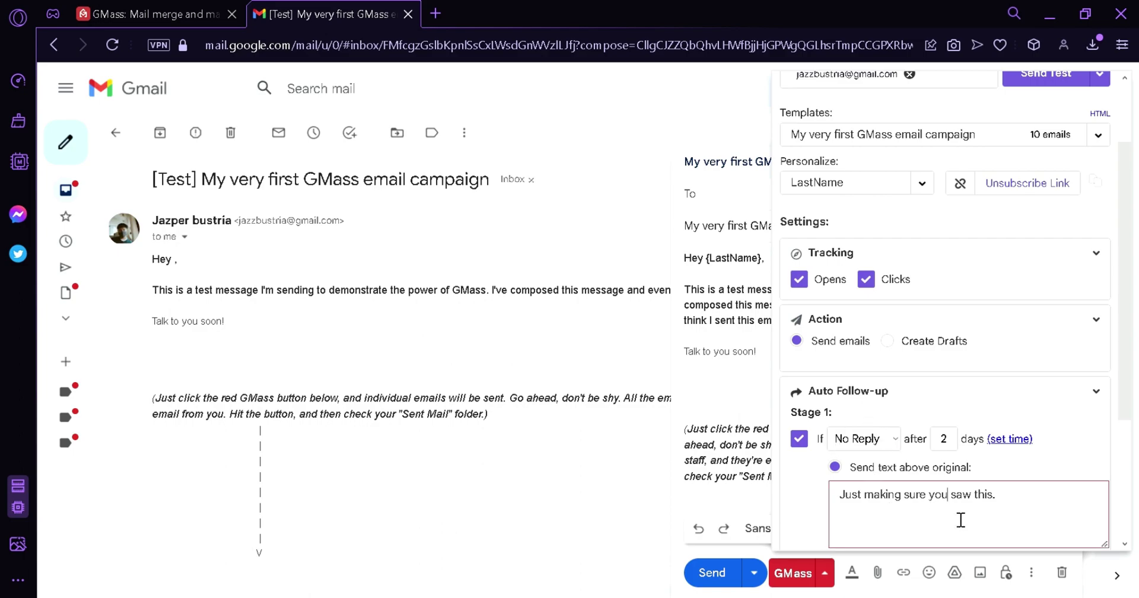
{"action": "left_click", "coordinate": [892, 442]}
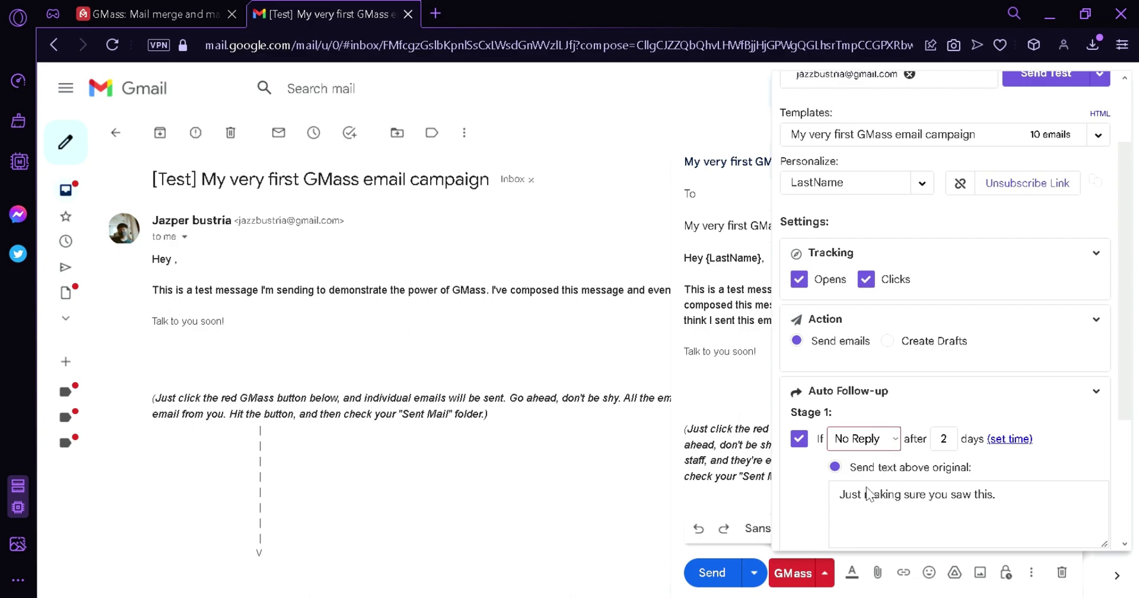
{"action": "left_click", "coordinate": [902, 505]}
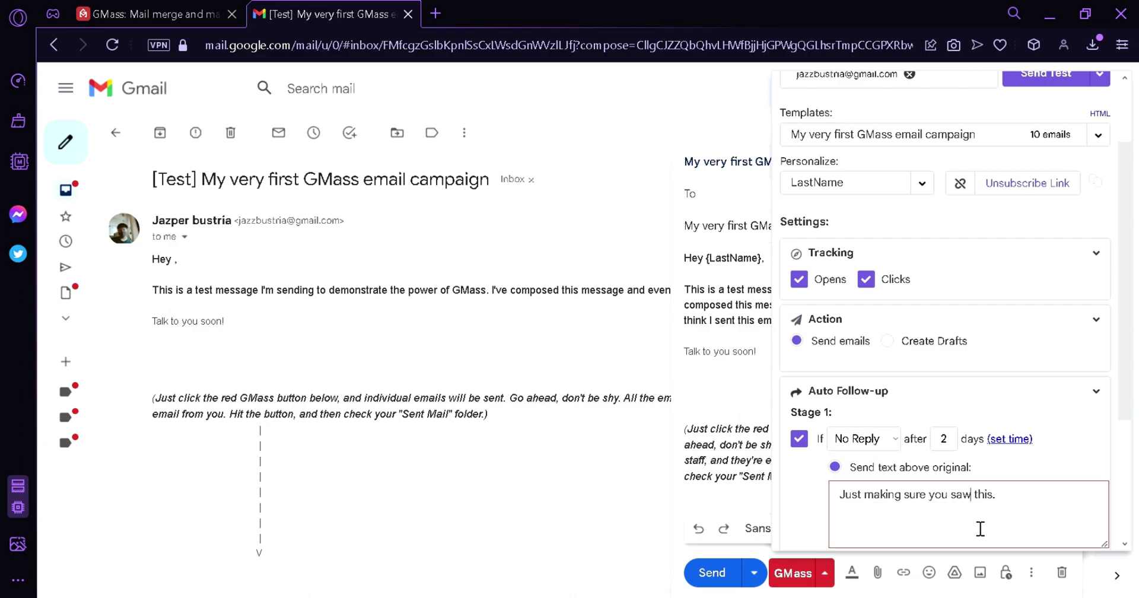
{"action": "left_click", "coordinate": [944, 440]}
{"action": "scroll", "coordinate": [980, 479], "scroll_direction": "down", "scroll_amount": 3}
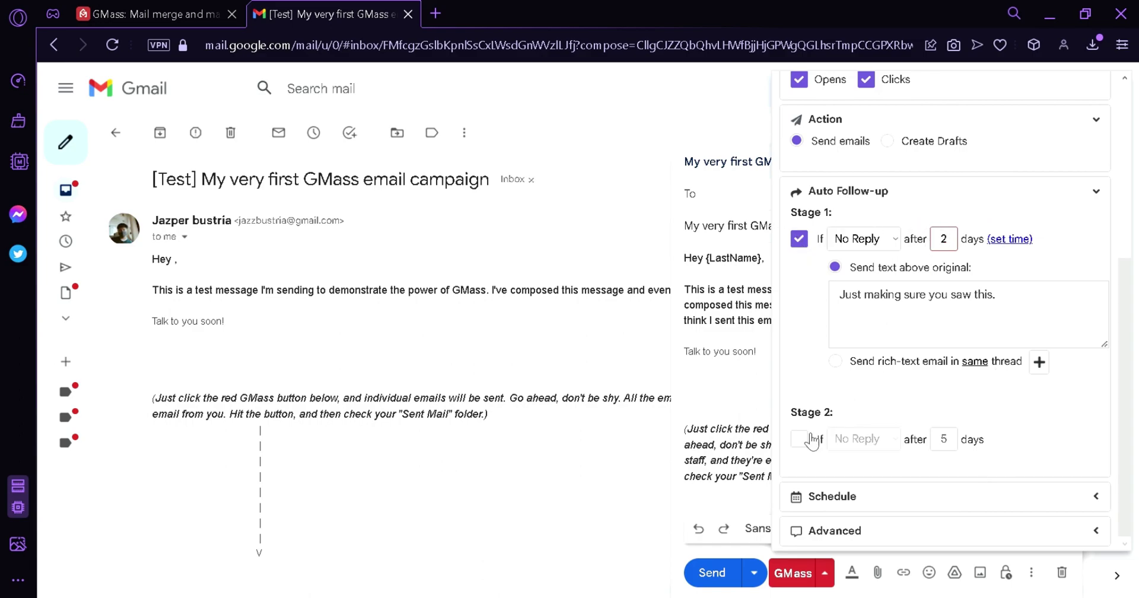
{"action": "left_click", "coordinate": [800, 239]}
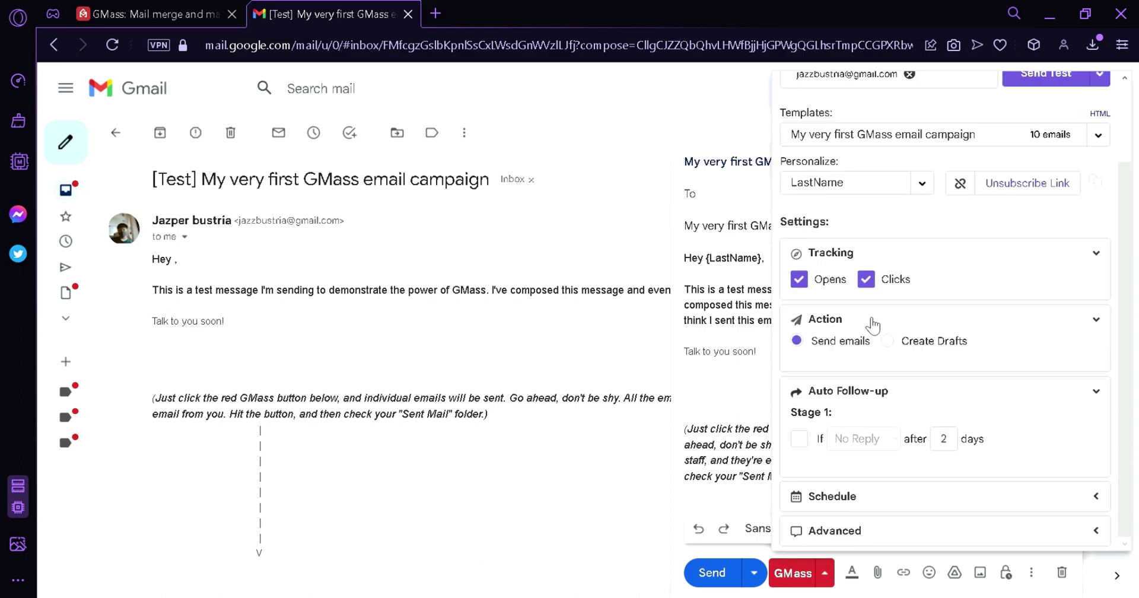
In the Schedule settings, keep the sending time at Now, limit the speed to 10 emails/day and enable a 5-10 seconds pause between emails
{"action": "left_click", "coordinate": [1018, 497]}
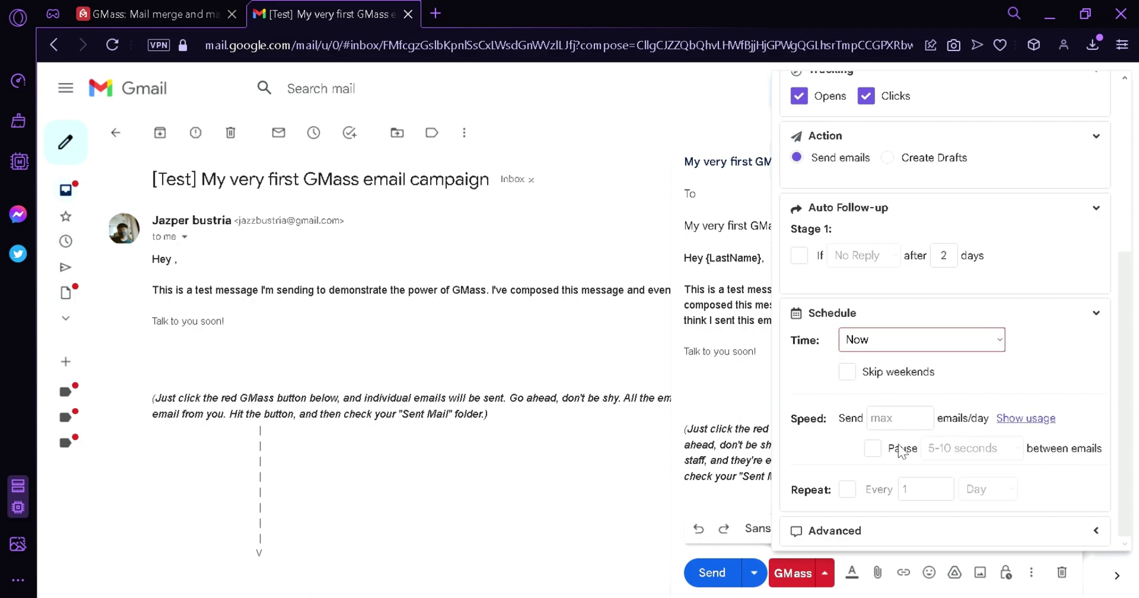
{"action": "key", "text": "Down"}
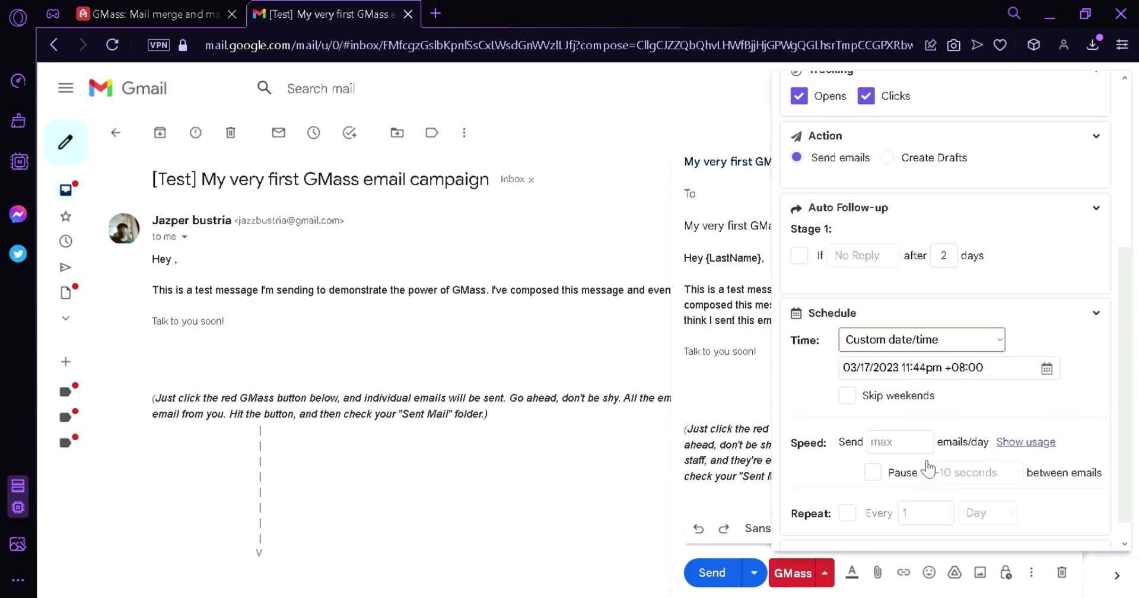
{"action": "key", "text": "Up"}
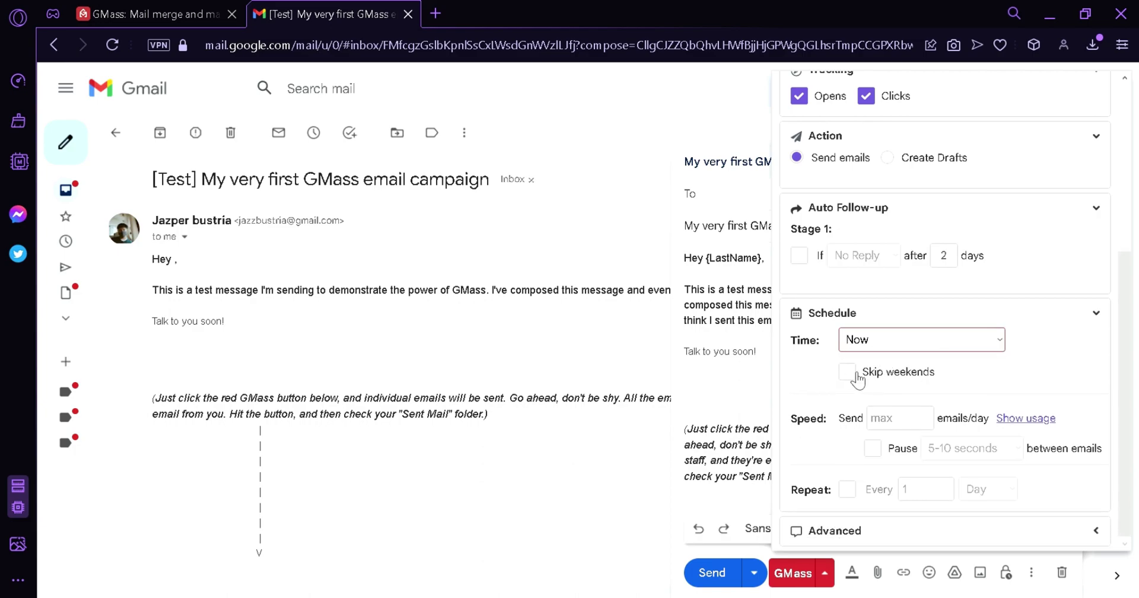
{"action": "left_click", "coordinate": [904, 427]}
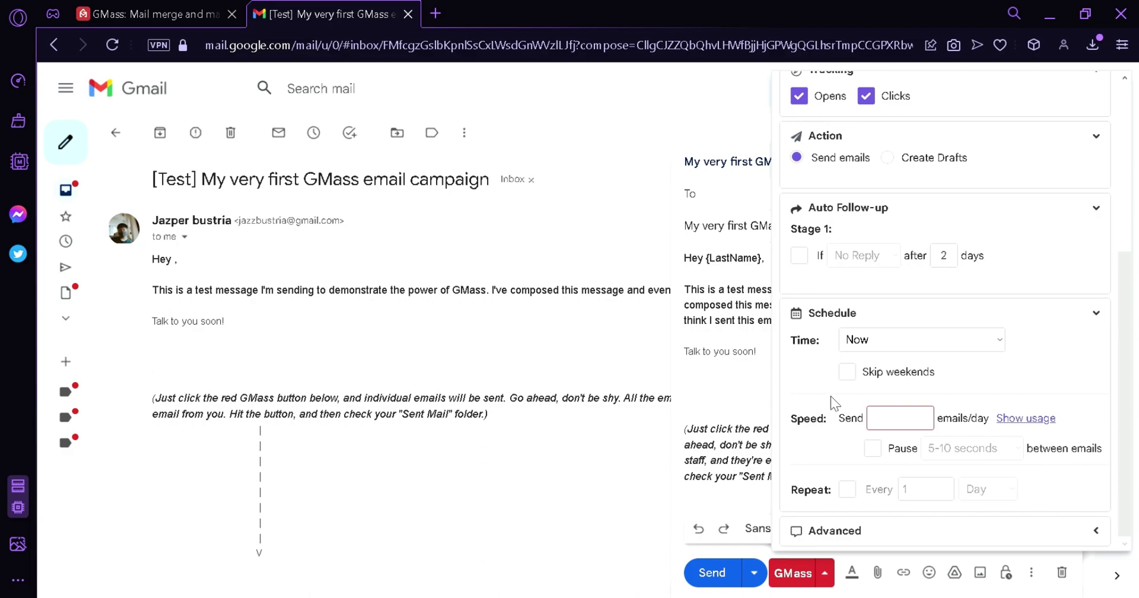
{"action": "type", "text": "10"}
{"action": "left_click", "coordinate": [973, 364]}
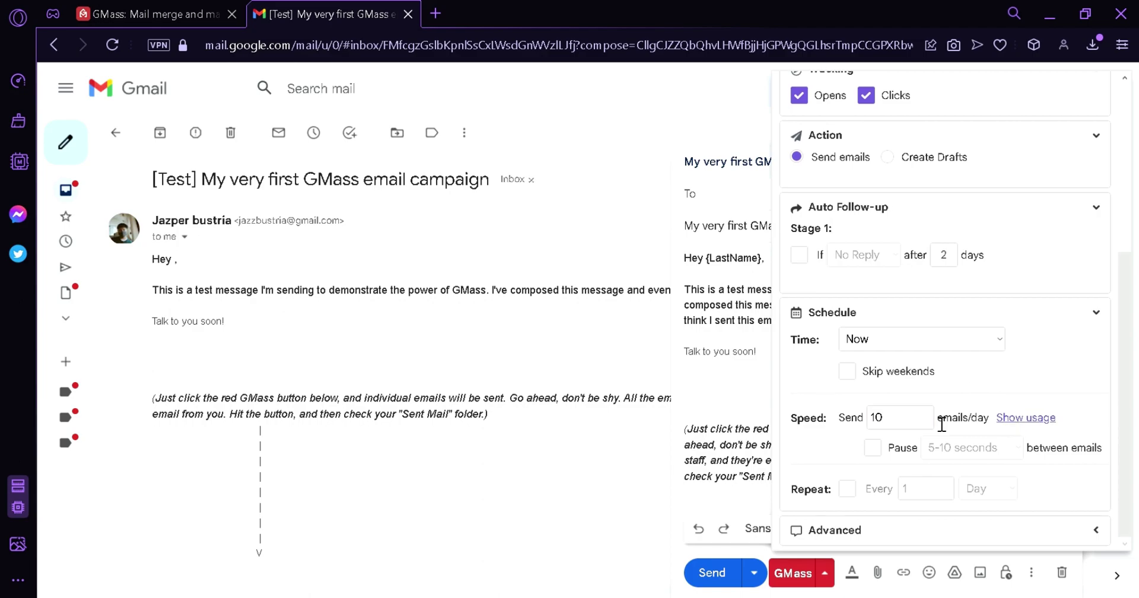
{"action": "left_click", "coordinate": [883, 453]}
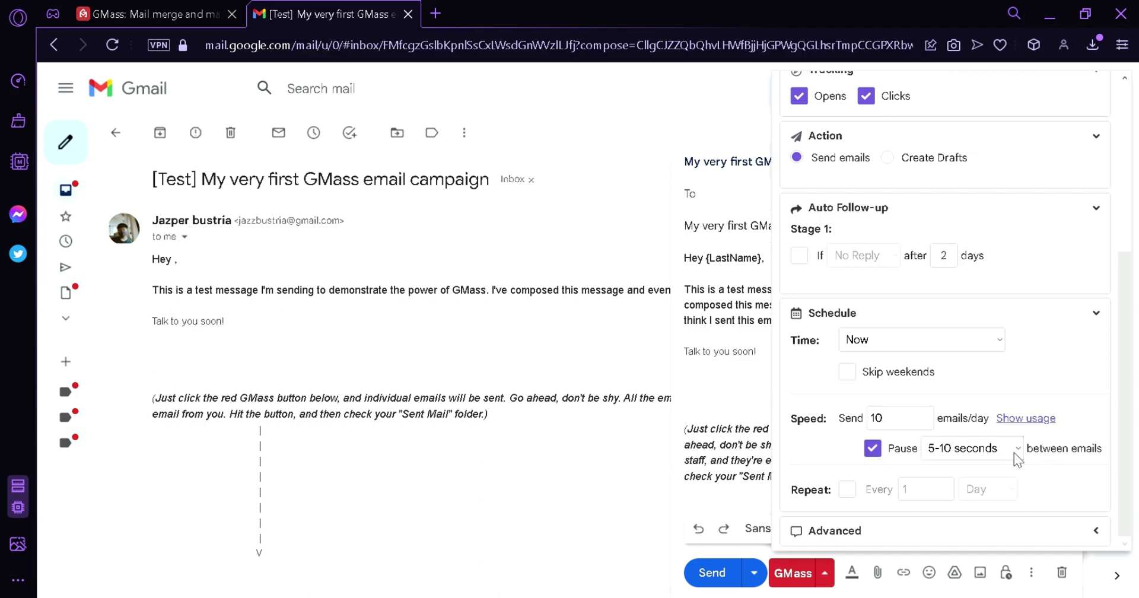
{"action": "left_click", "coordinate": [1012, 451]}
Try the daily Repeat option and switch it off, and examine the Advanced options before closing the GMass settings
{"action": "left_click", "coordinate": [847, 489]}
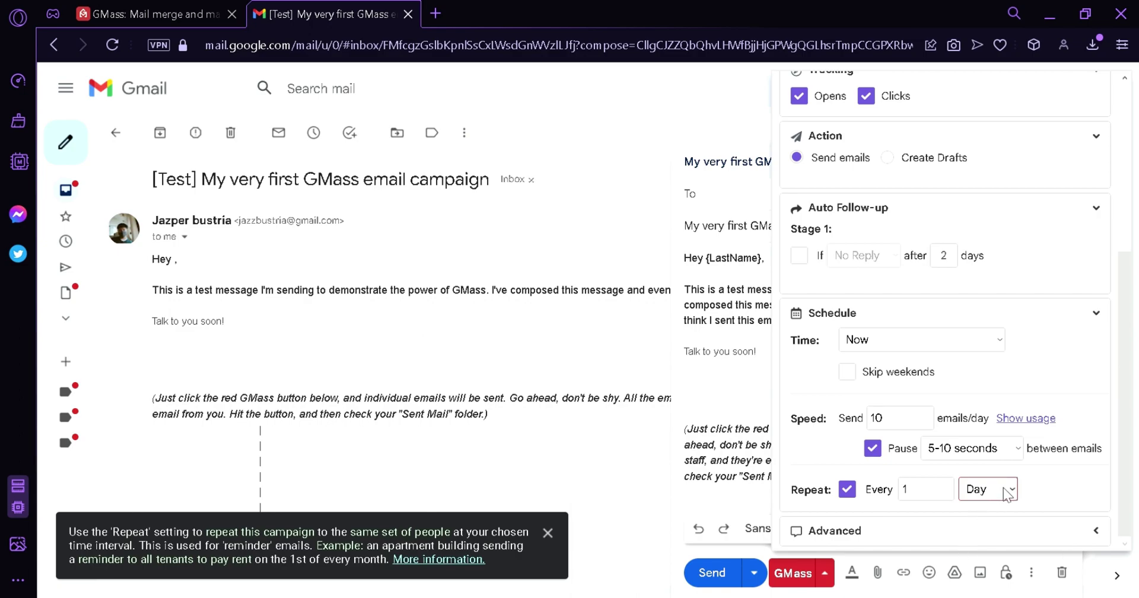
{"action": "left_click", "coordinate": [848, 490]}
{"action": "left_click", "coordinate": [908, 530]}
{"action": "scroll", "coordinate": [971, 423], "scroll_direction": "down", "scroll_amount": 5}
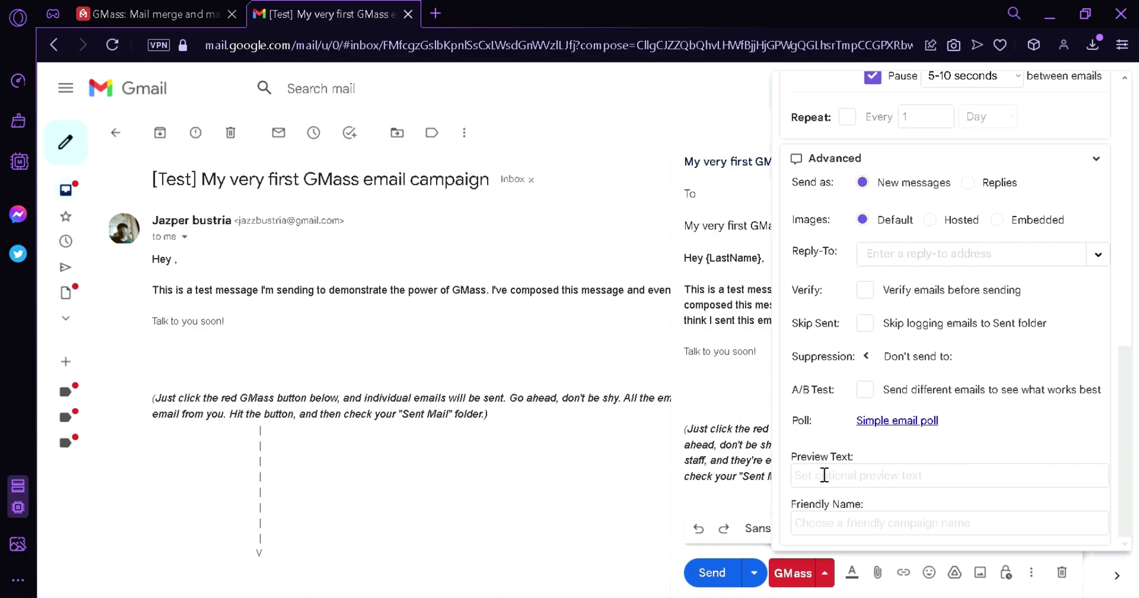
{"action": "left_click", "coordinate": [824, 573]}
Close the campaign draft and view the mail under the GMass Auto Followup, GMass Reports/Sent Copies and GMass Scheduled labels
{"action": "mouse_move", "coordinate": [79, 337]}
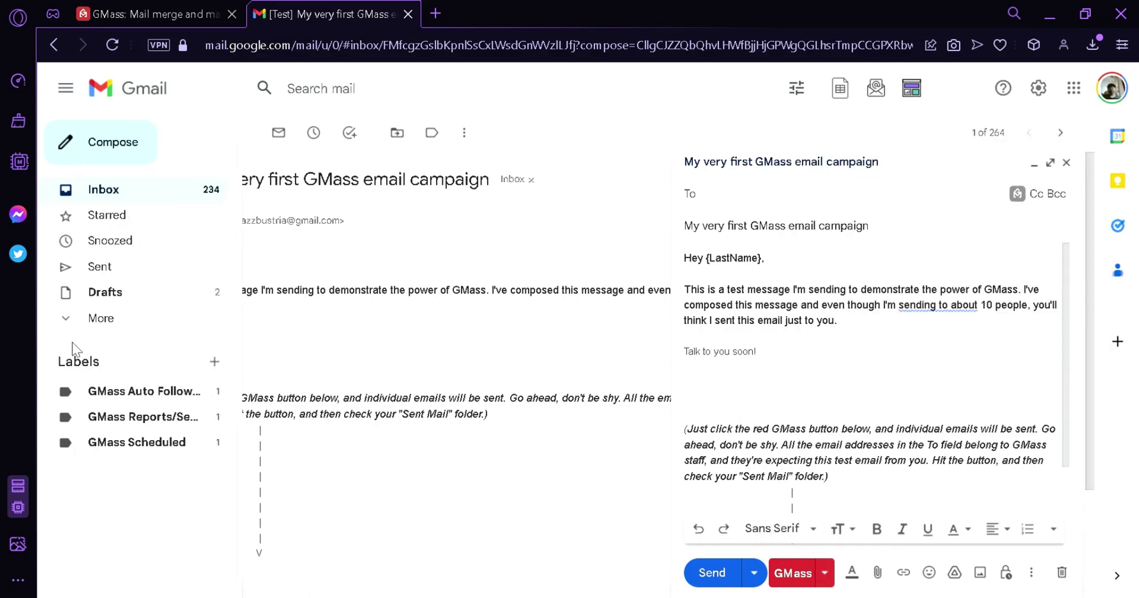
{"action": "left_click", "coordinate": [141, 391]}
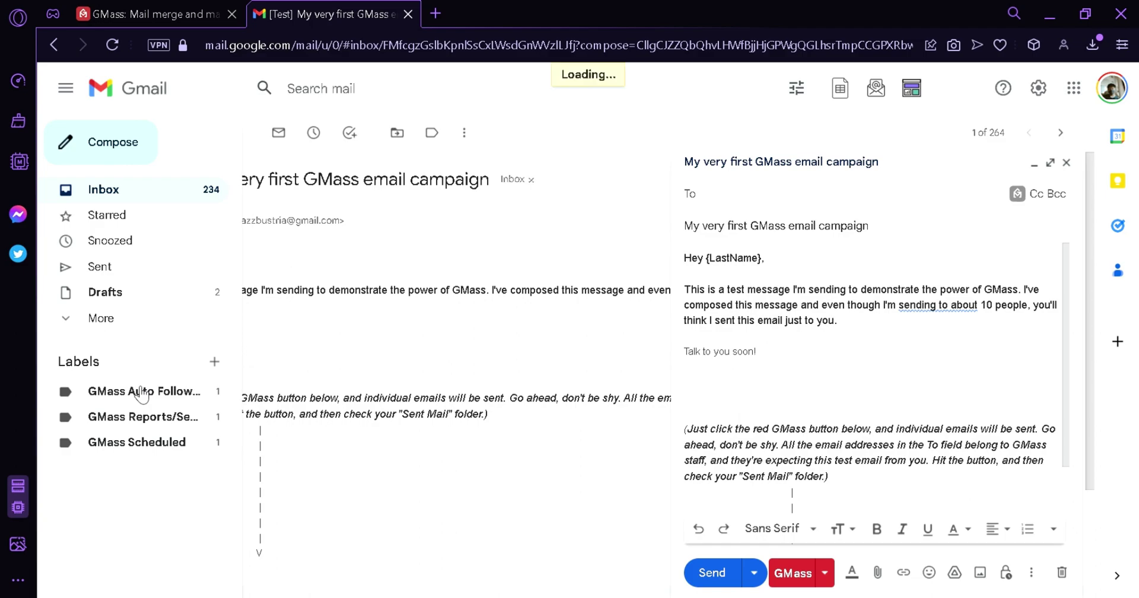
{"action": "left_click", "coordinate": [1065, 162]}
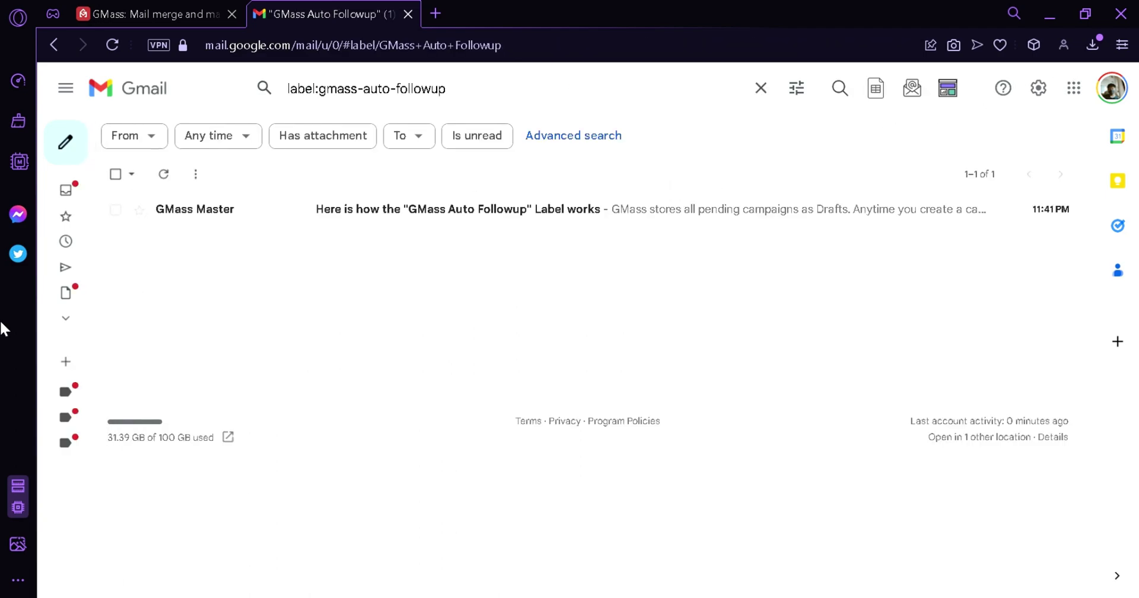
{"action": "mouse_move", "coordinate": [71, 393]}
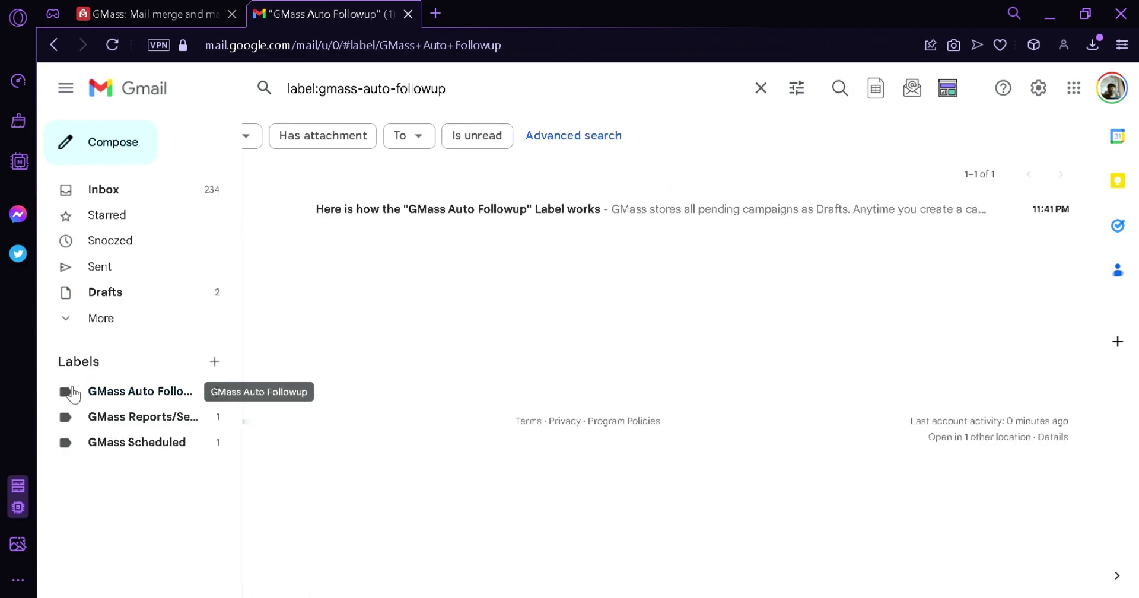
{"action": "left_click", "coordinate": [145, 419]}
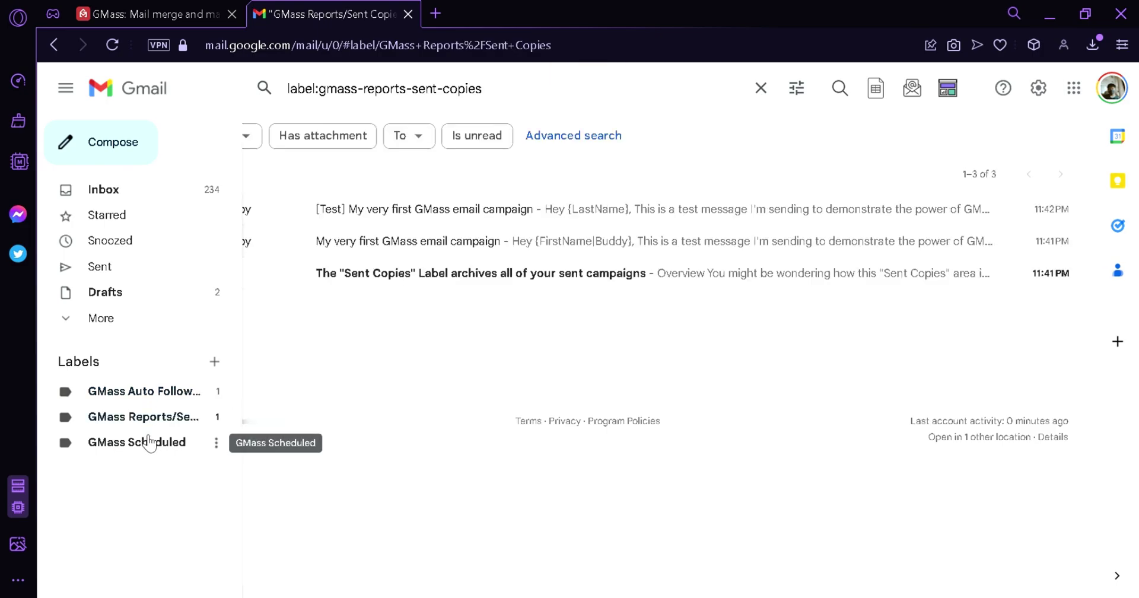
{"action": "left_click", "coordinate": [148, 441]}
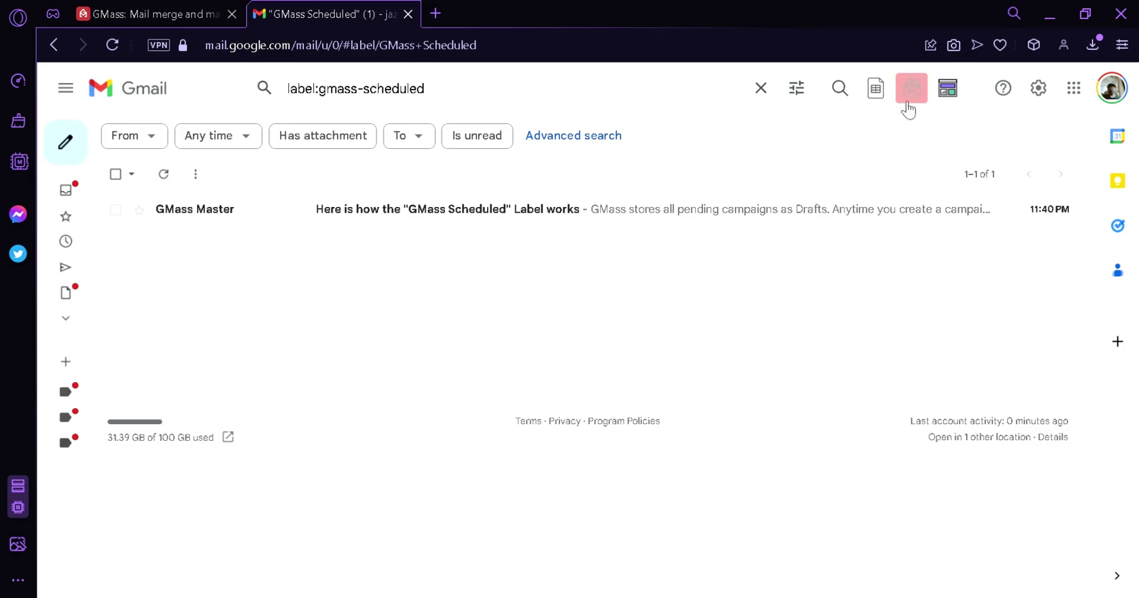
Start a new email message and open its GMass settings
{"action": "left_click", "coordinate": [907, 105]}
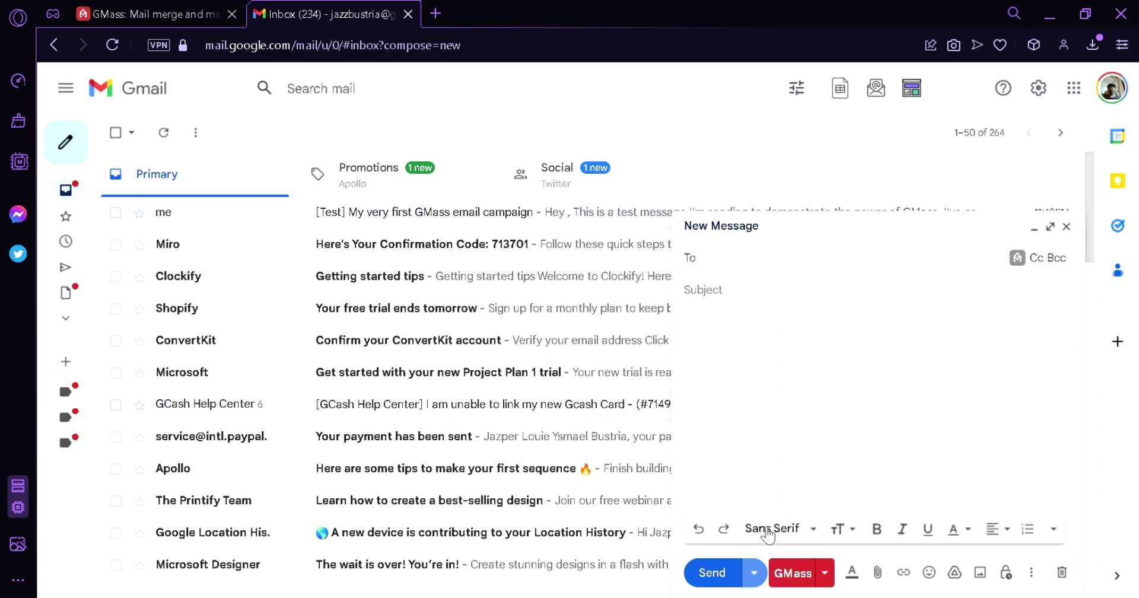
{"action": "left_click", "coordinate": [829, 573]}
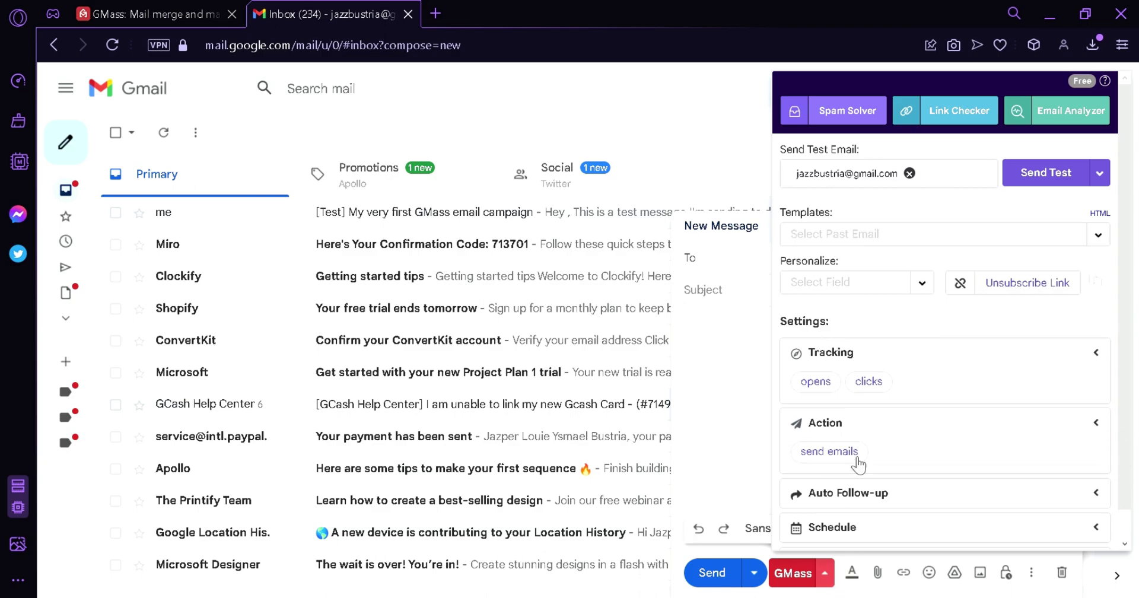